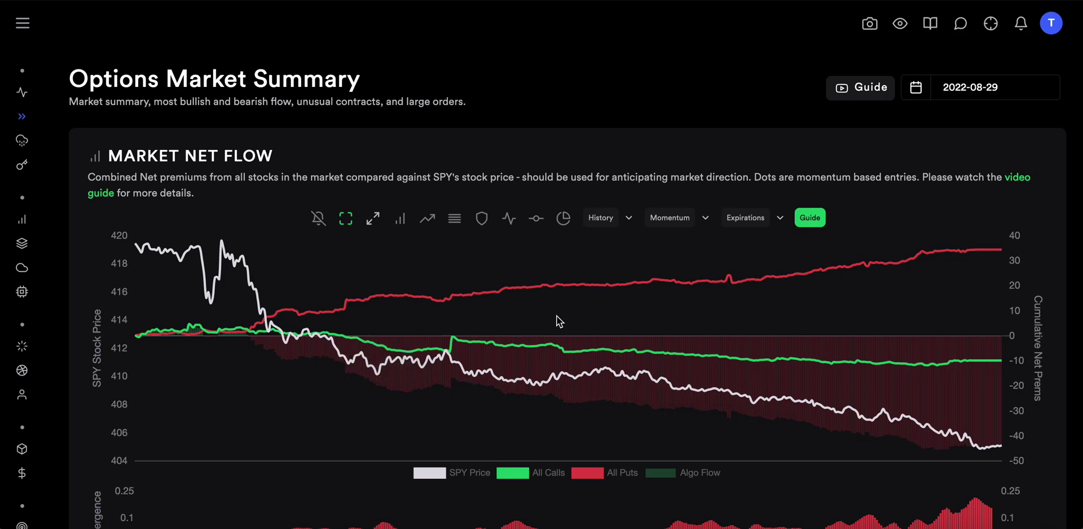
- Redraw the Market DEX chart with 60 days of recent data and hide its DEX Moving Average 5D series
scroll(559, 320, "down", 1)
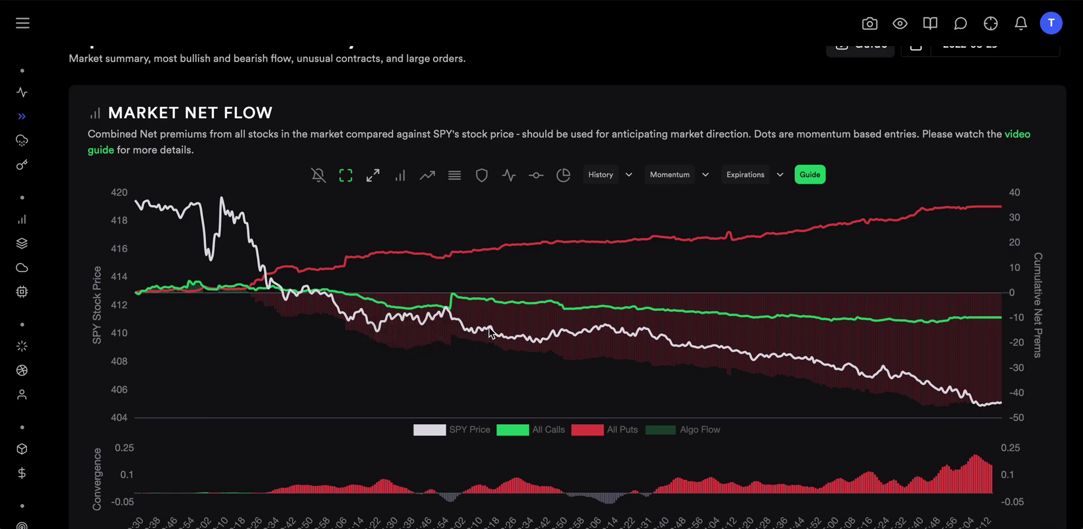
scroll(635, 319, "down", 1)
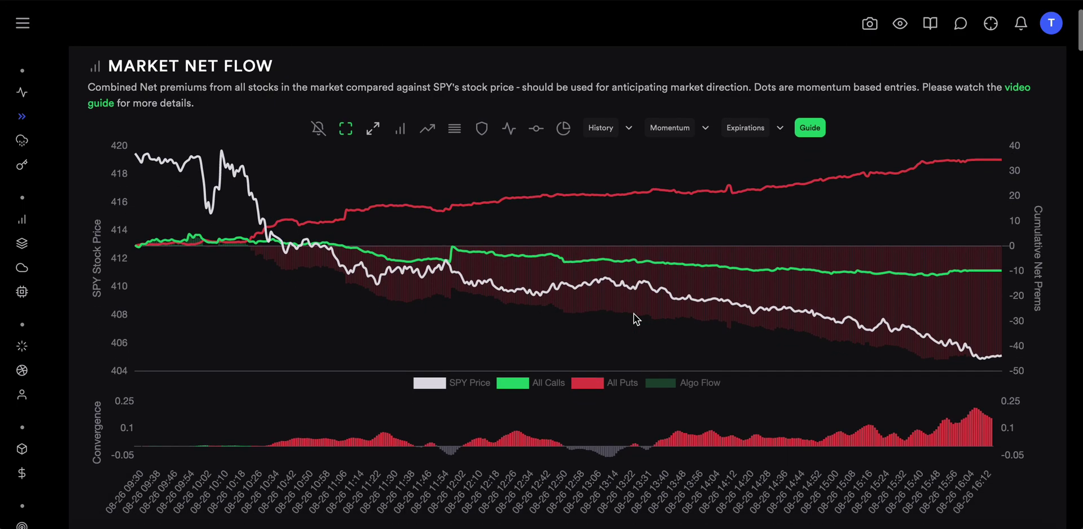
scroll(633, 314, "down", 6)
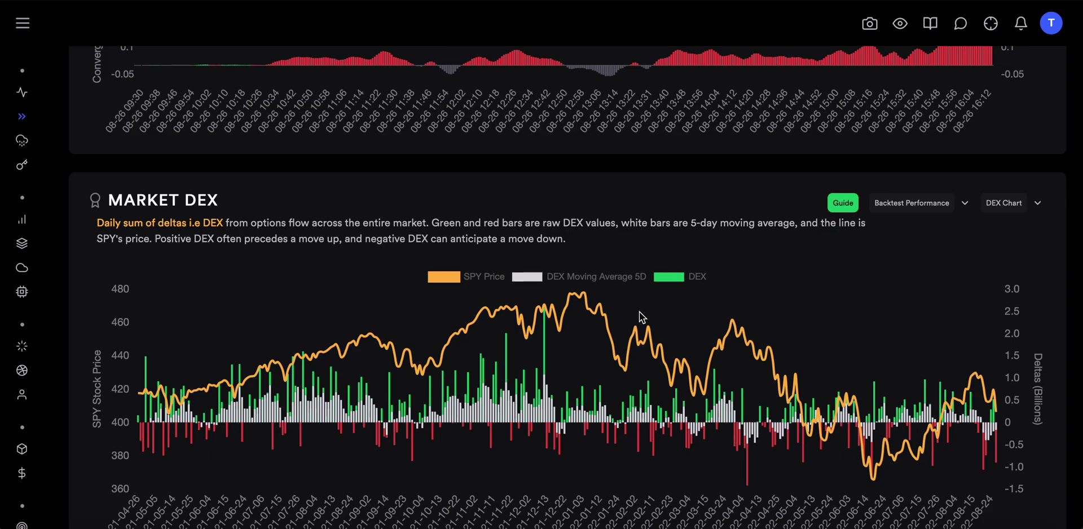
scroll(931, 229, "down", 1)
left_click(1019, 179)
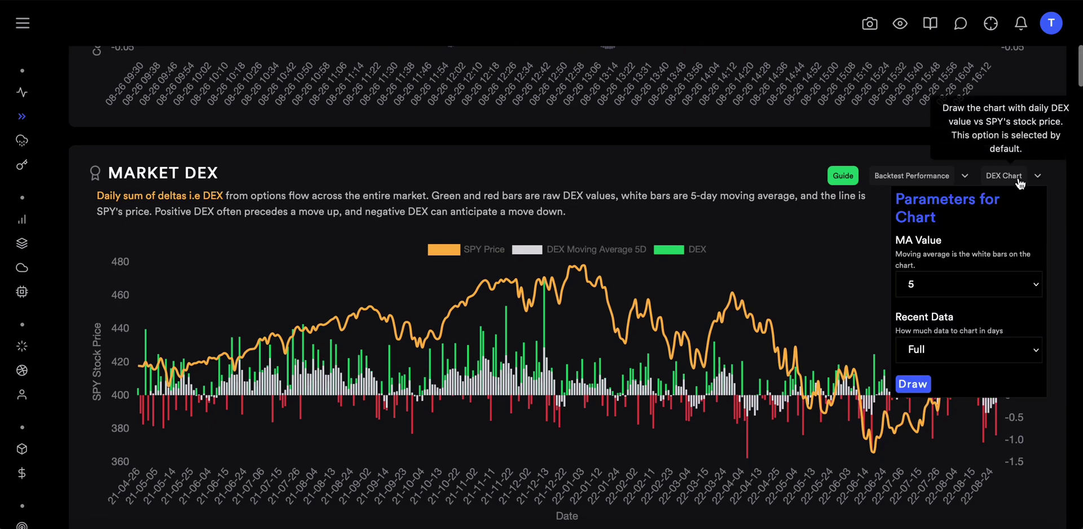
left_click(947, 341)
left_click(923, 393)
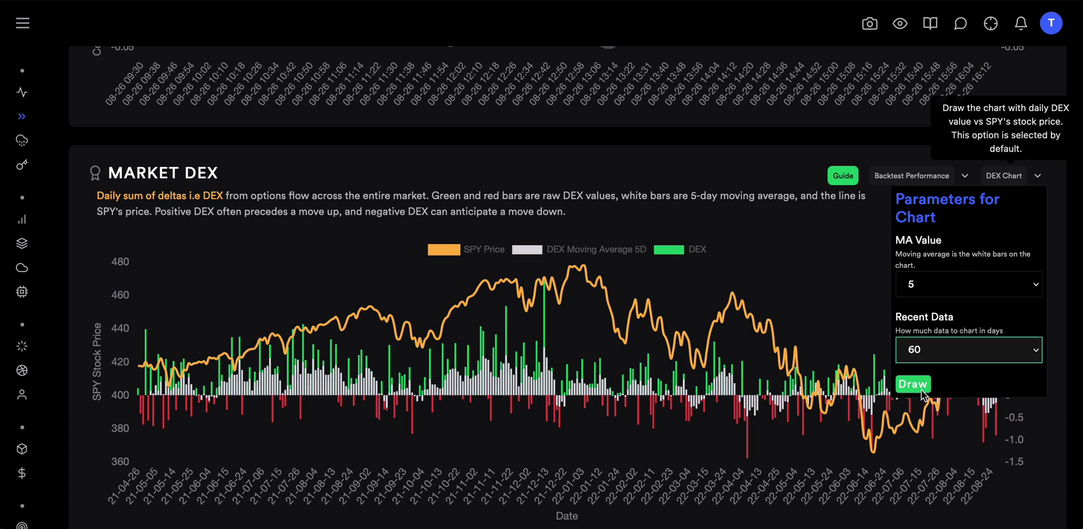
left_click(820, 392)
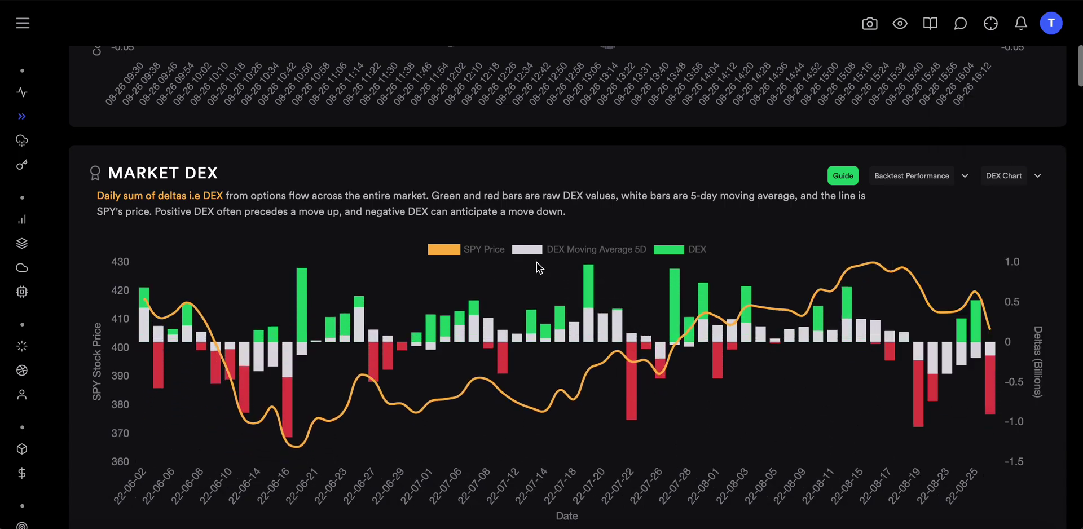
left_click(527, 253)
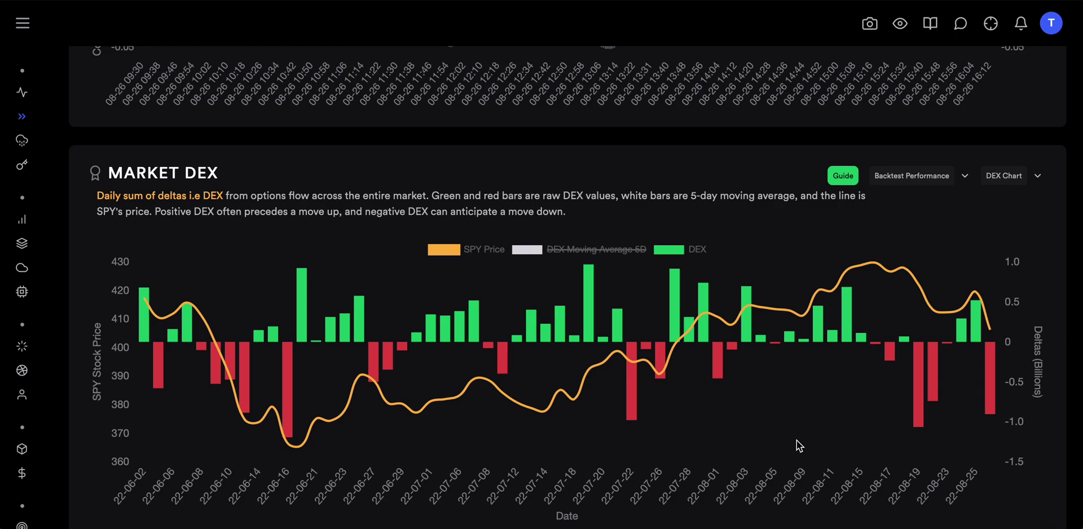
mouse_move(975, 327)
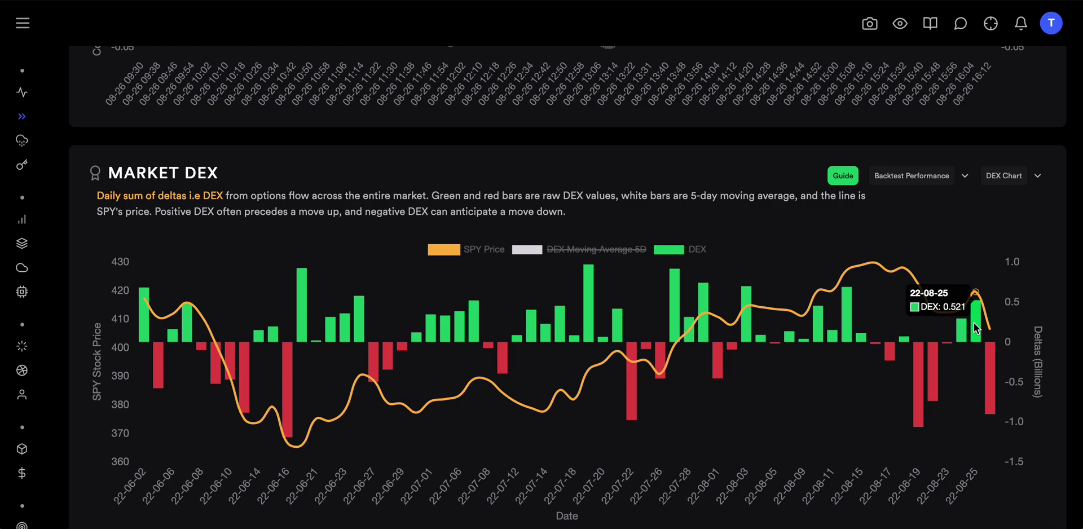
- Load the options market summary for 2022-08-25 and examine that day's Market Net Flow chart
scroll(830, 331, "up", 6)
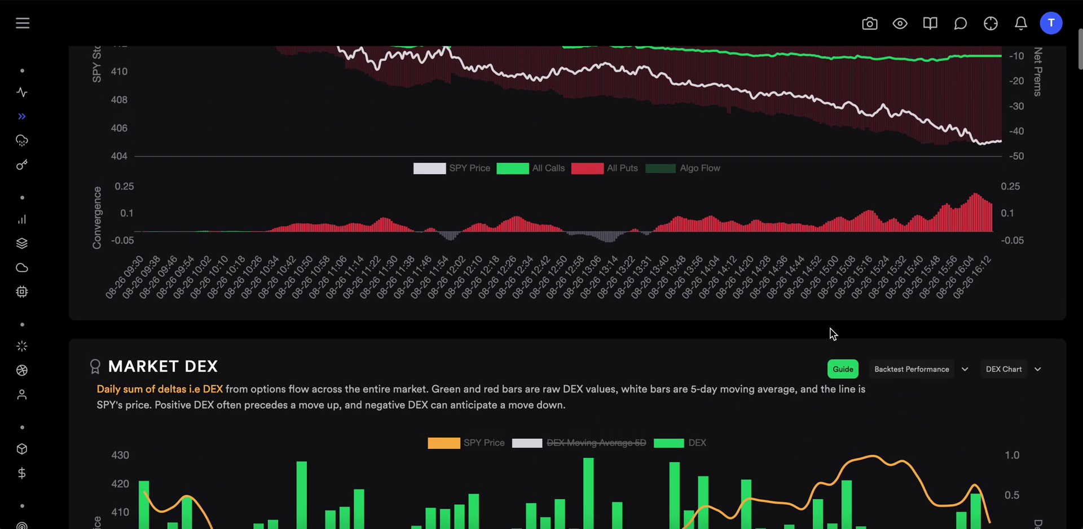
scroll(830, 333, "up", 2)
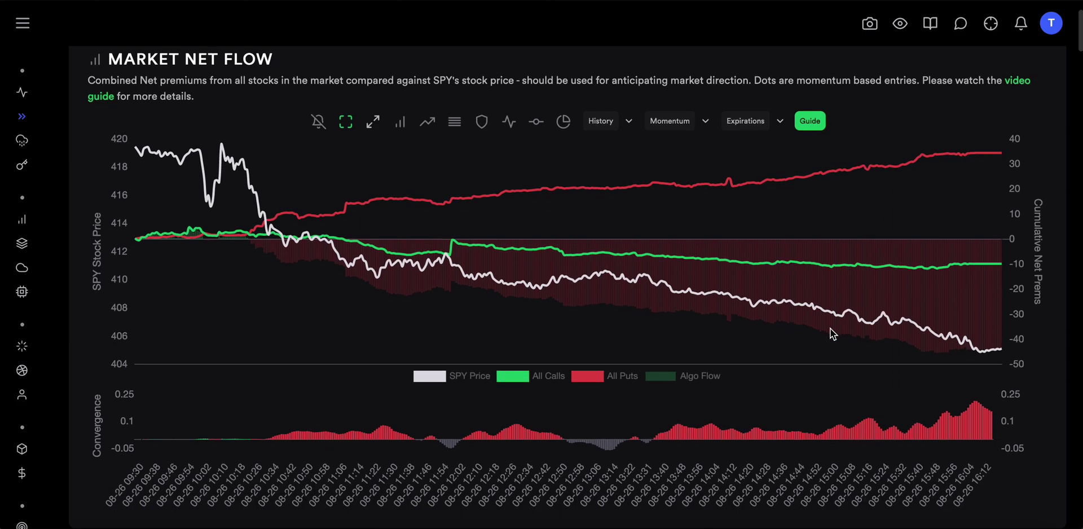
scroll(830, 328, "up", 1)
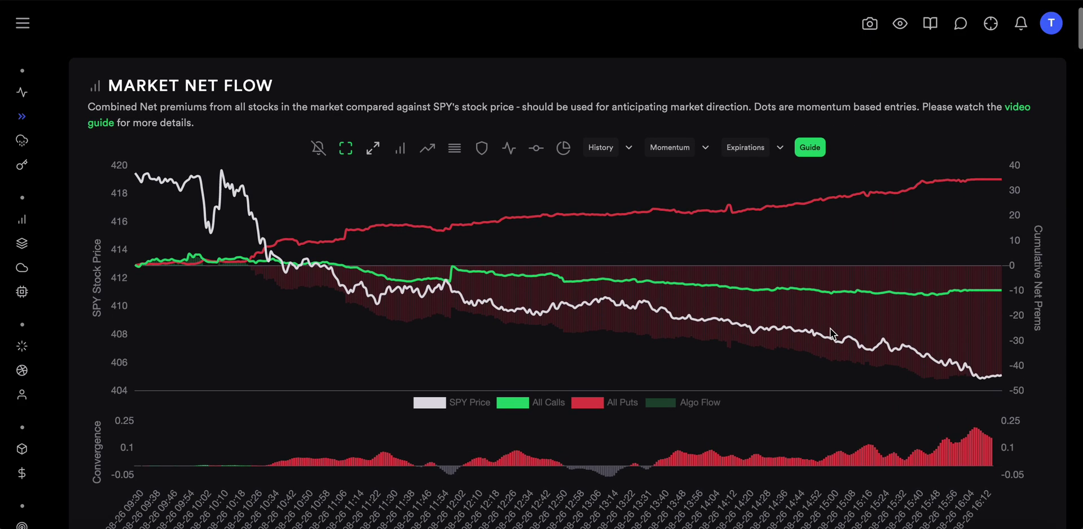
scroll(939, 146, "up", 3)
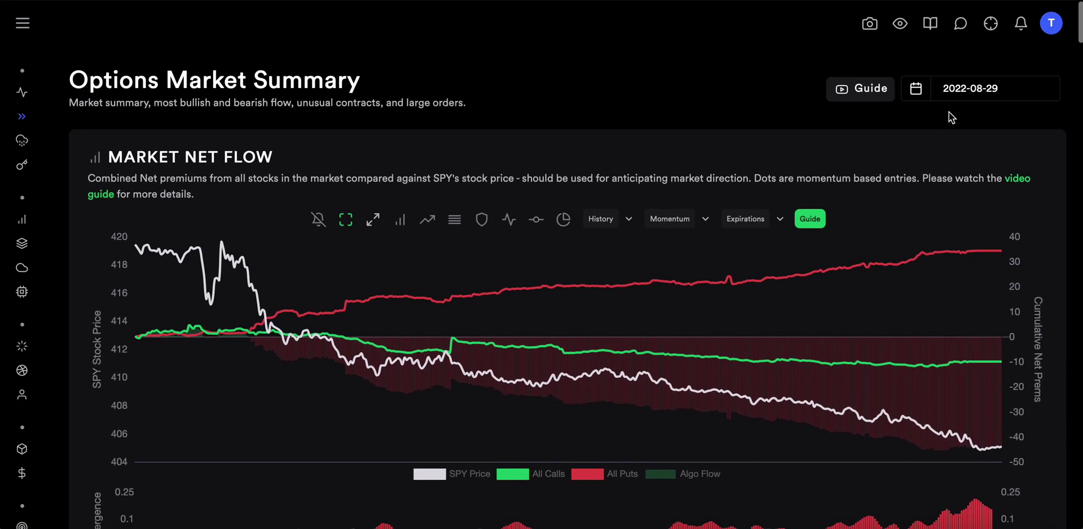
left_click(970, 87)
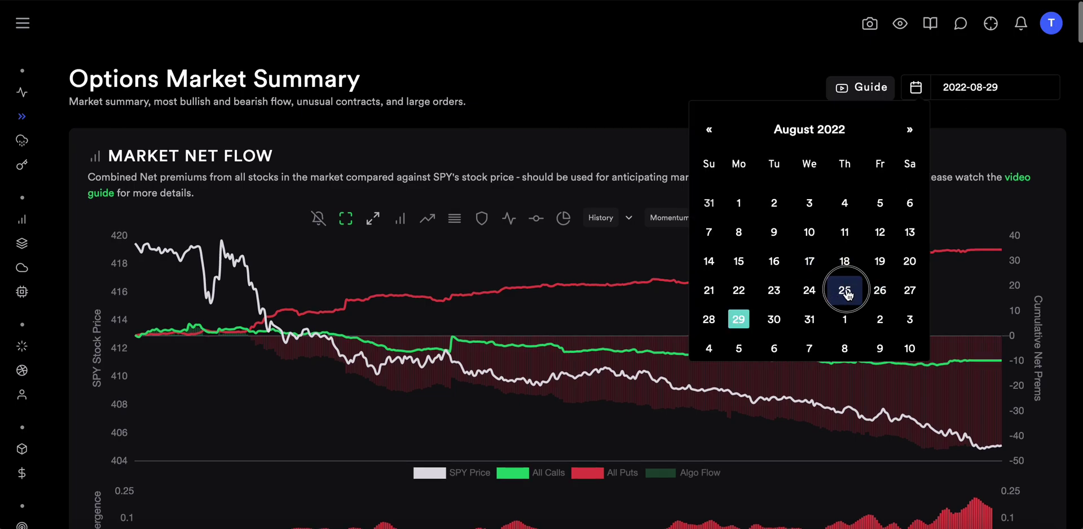
left_click(845, 290)
scroll(617, 298, "down", 1)
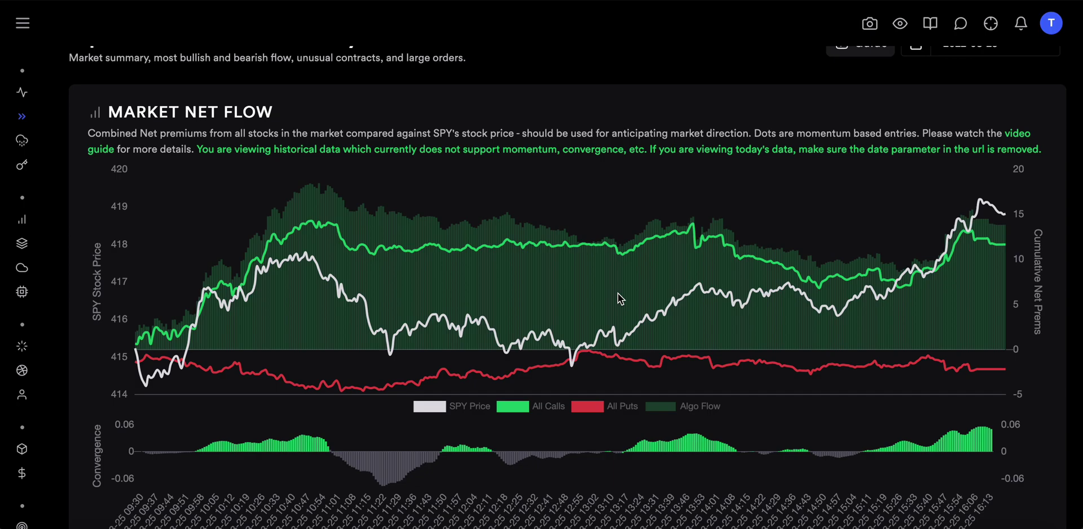
scroll(617, 293, "down", 8)
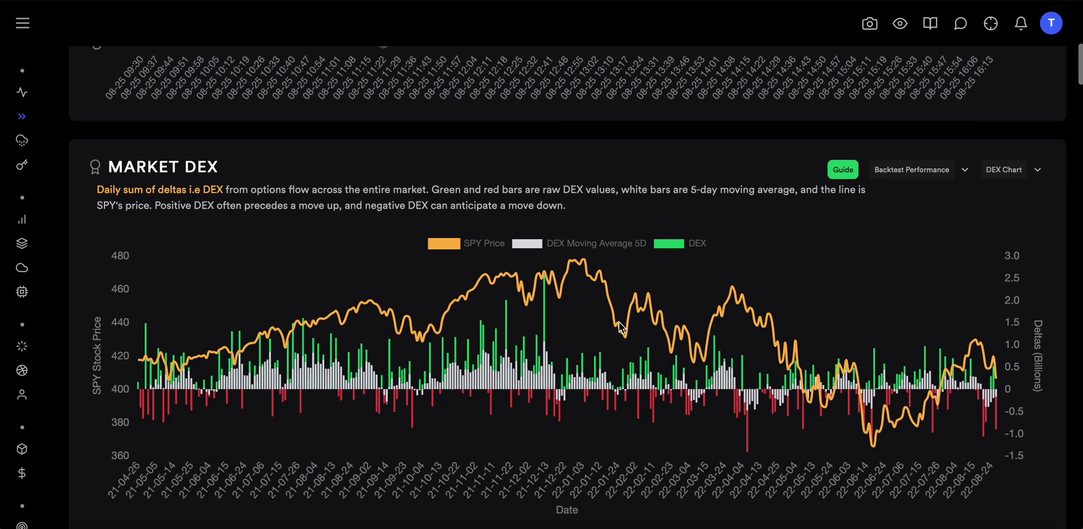
scroll(620, 328, "up", 11)
scroll(620, 327, "down", 4)
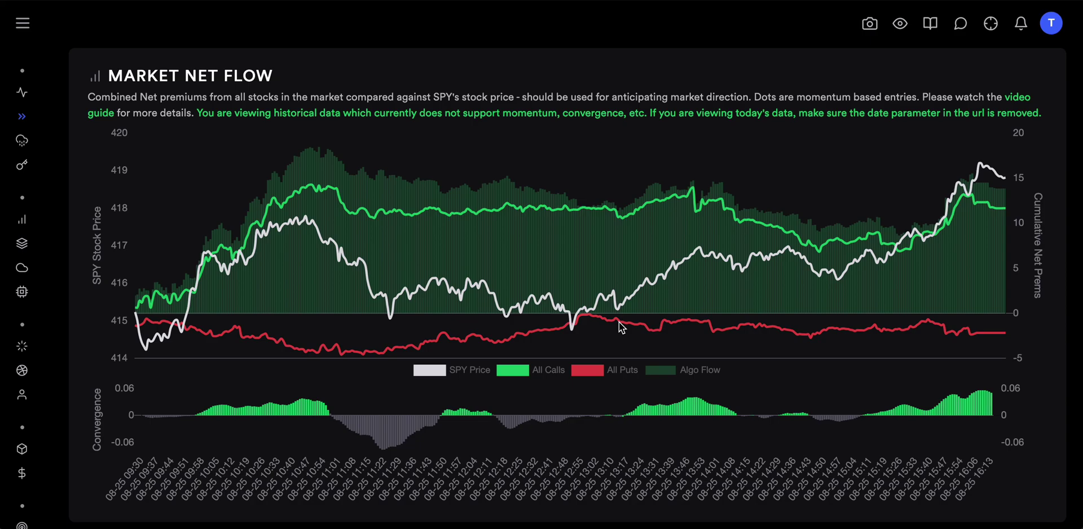
- Return to the latest market summary and inspect the 22-08-25 bar in the Market DEX chart
scroll(620, 326, "up", 2)
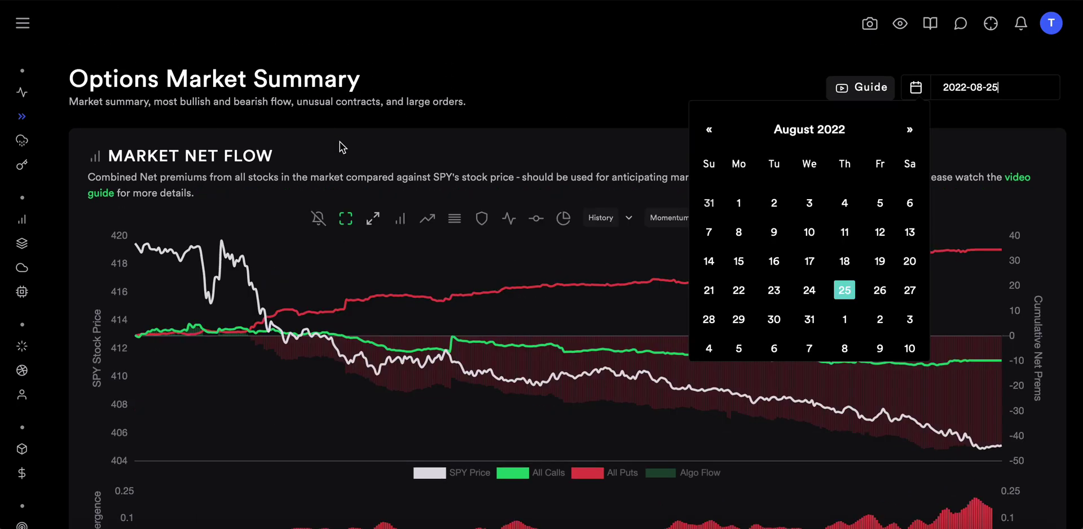
left_click(340, 142)
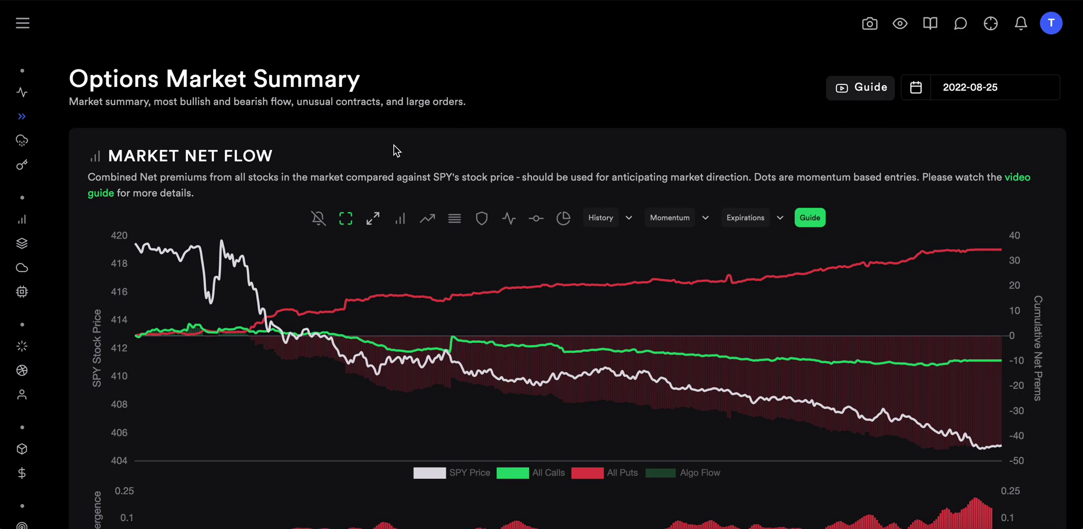
scroll(393, 145, "down", 3)
scroll(393, 145, "up", 2)
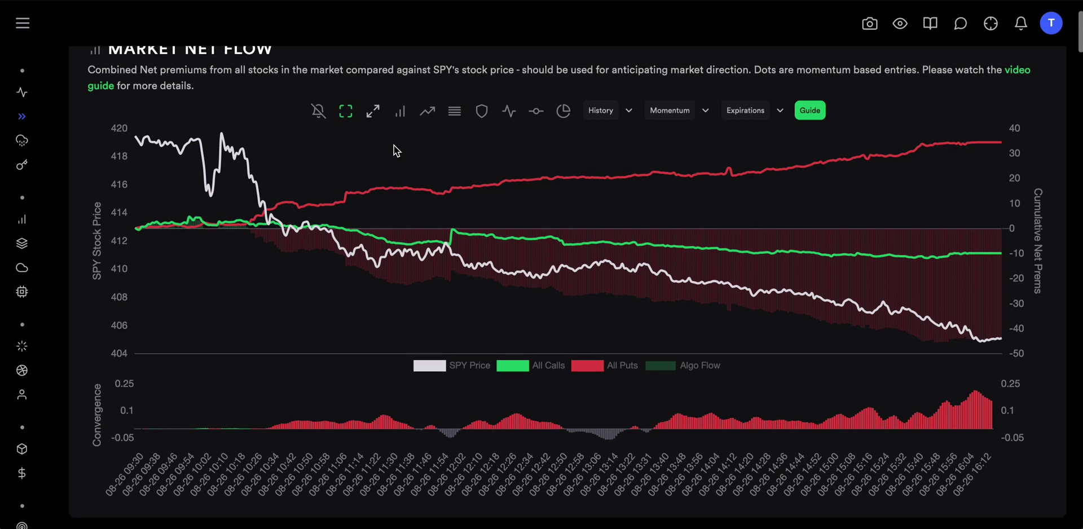
scroll(394, 144, "down", 6)
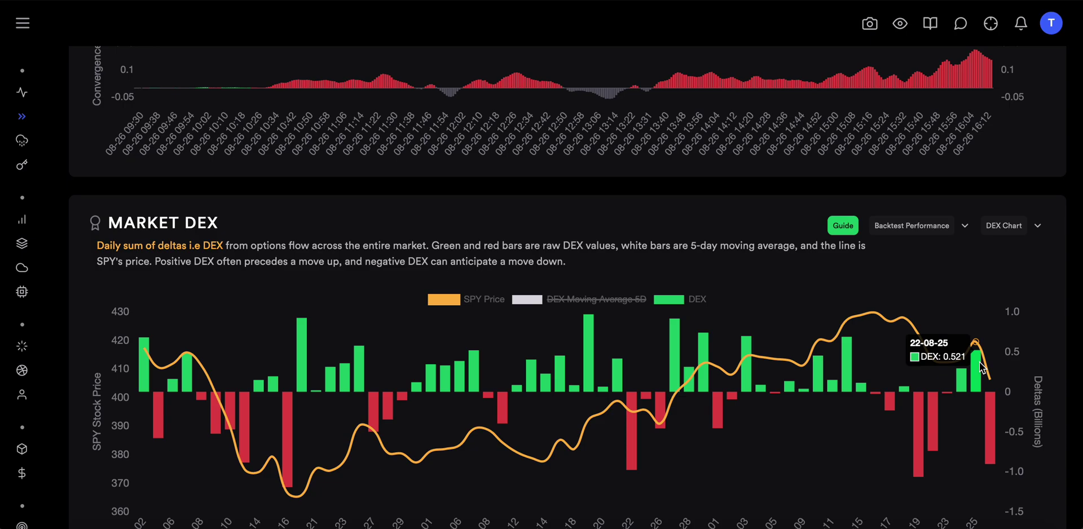
- Backtest the raw DEX strategy with 1-day forward returns and a 1% stoploss, and inspect its cumulative profits on 22-07-13
scroll(980, 367, "down", 1)
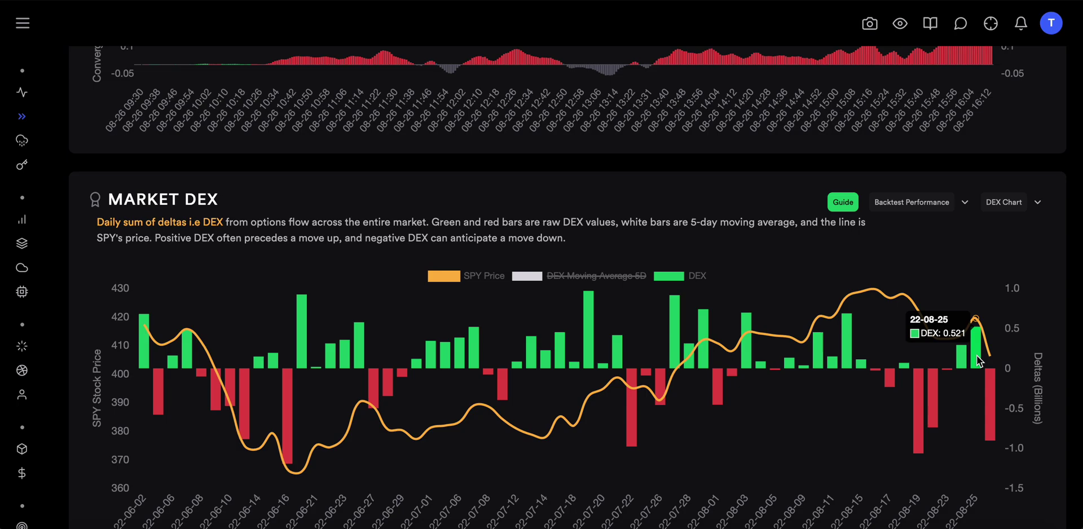
left_click(928, 204)
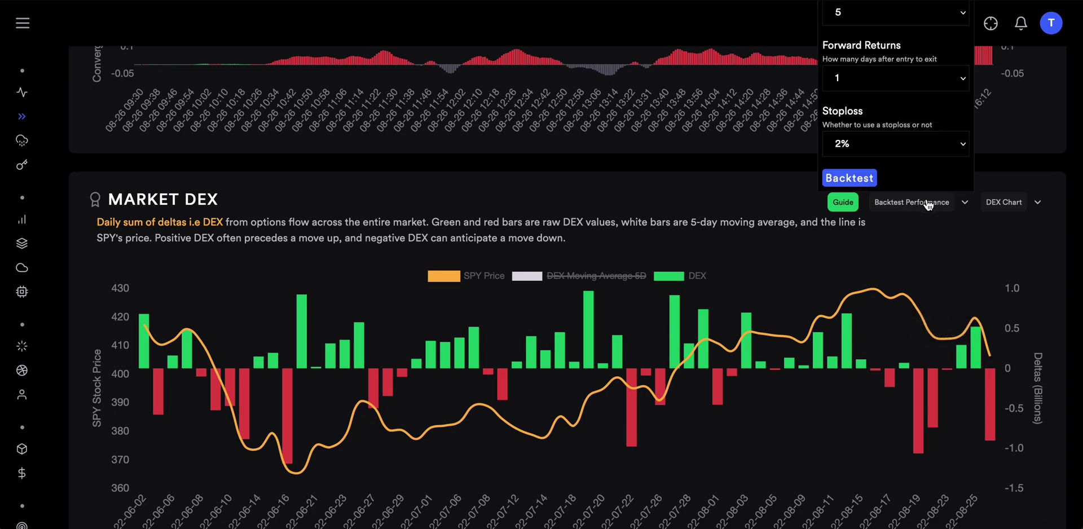
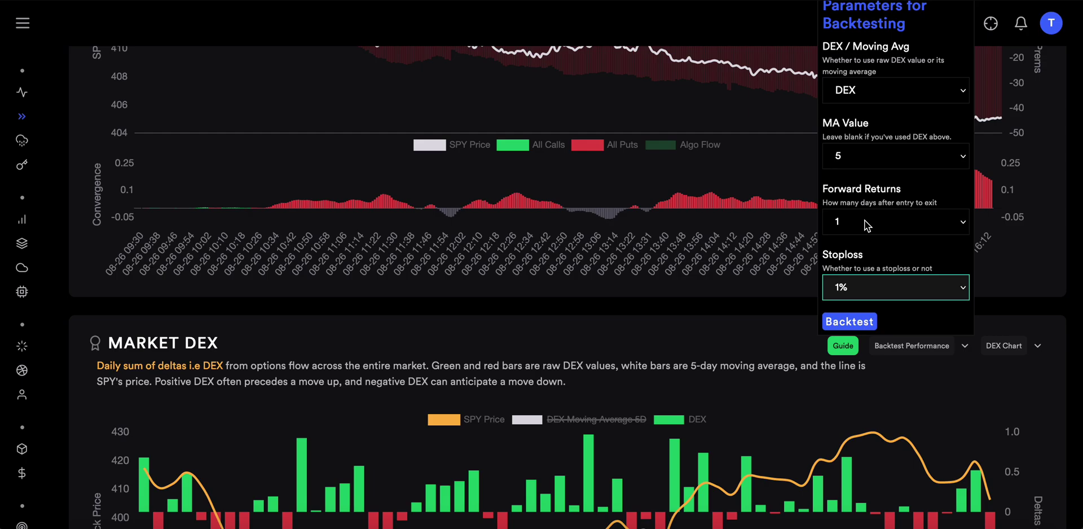
left_click(849, 321)
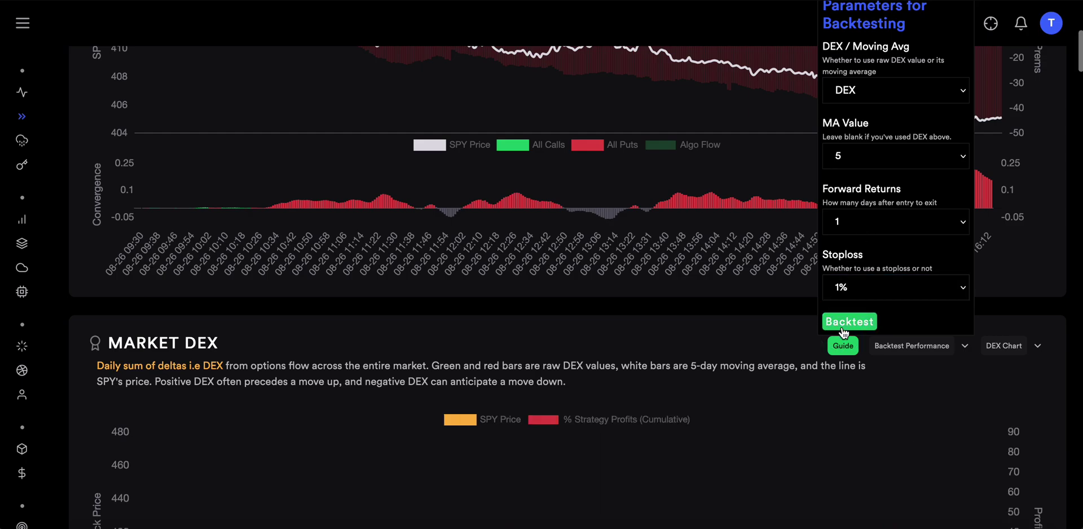
scroll(703, 371, "down", 2)
left_click(729, 394)
scroll(742, 405, "down", 2)
mouse_move(918, 365)
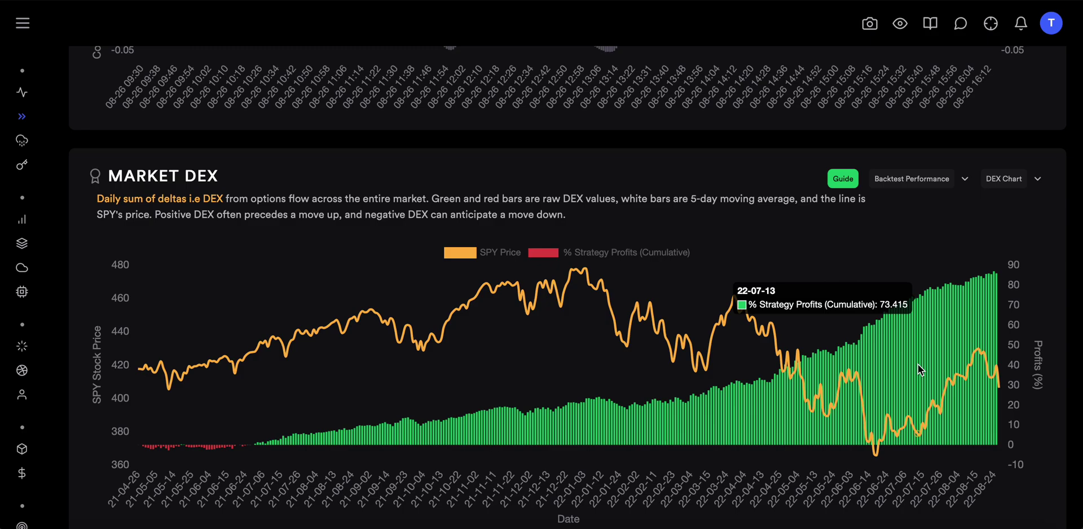
- Switch the Market DEX chart from the backtest to 60 days of daily DEX values and hide the 5-day moving average
scroll(918, 365, "up", 8)
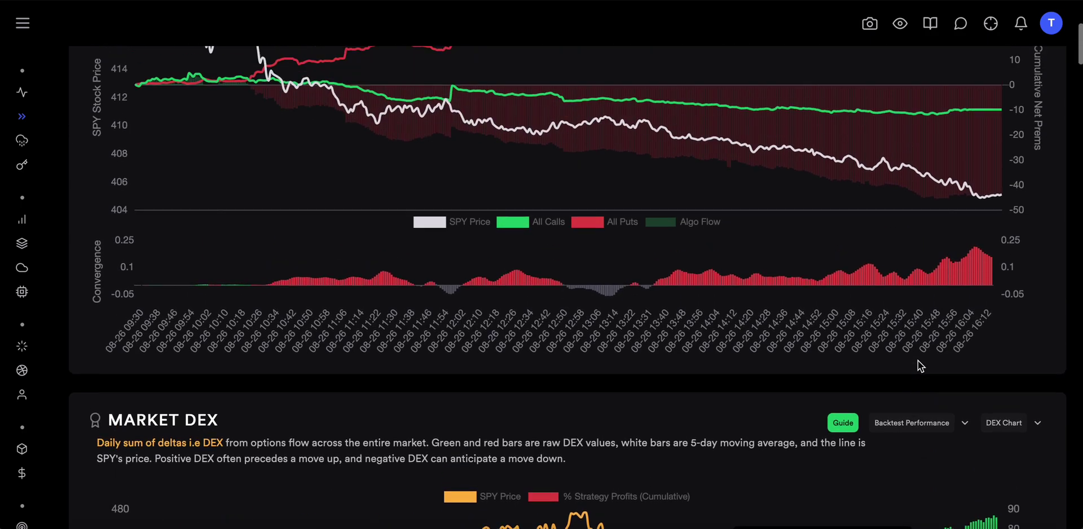
scroll(919, 361, "down", 3)
scroll(918, 361, "down", 4)
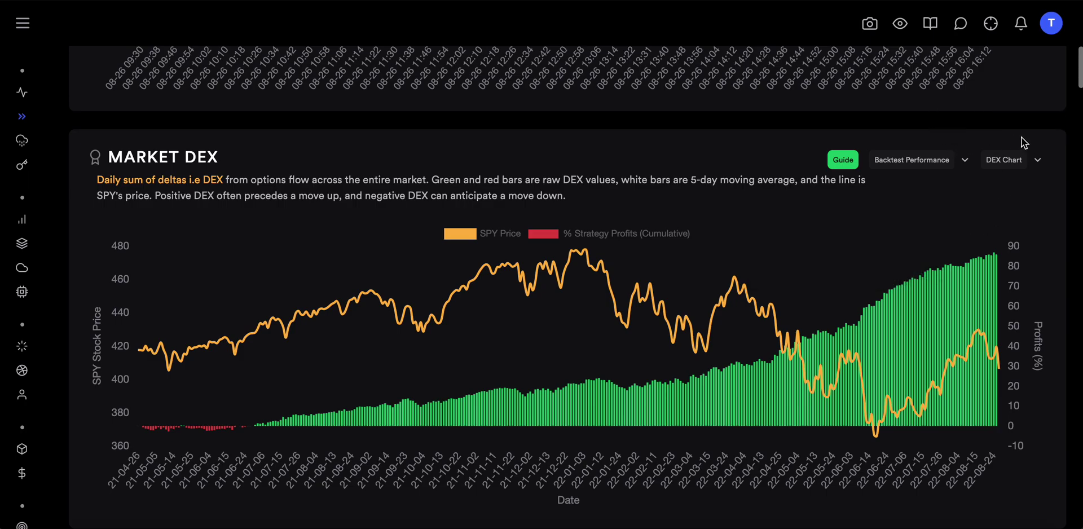
left_click(1009, 160)
left_click(913, 367)
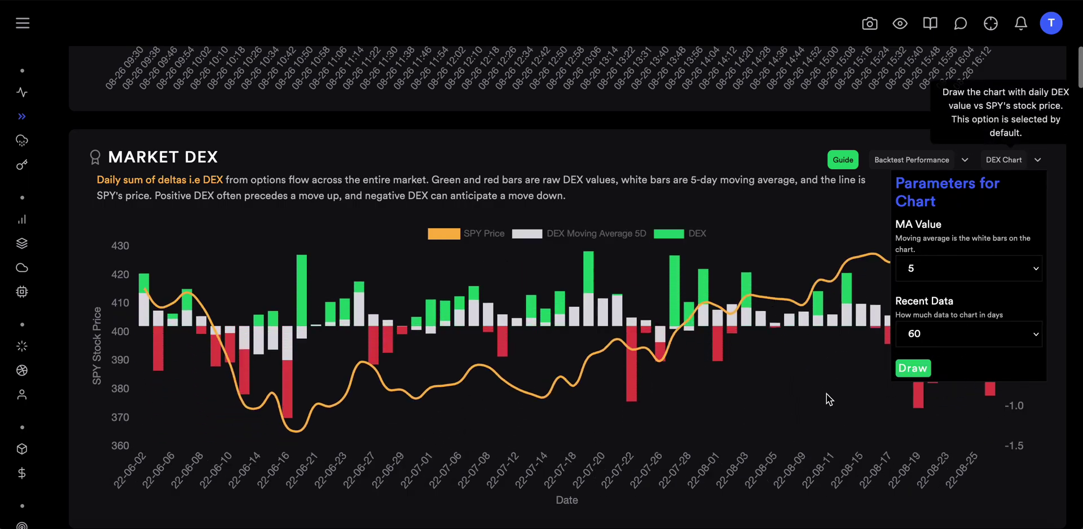
left_click(523, 236)
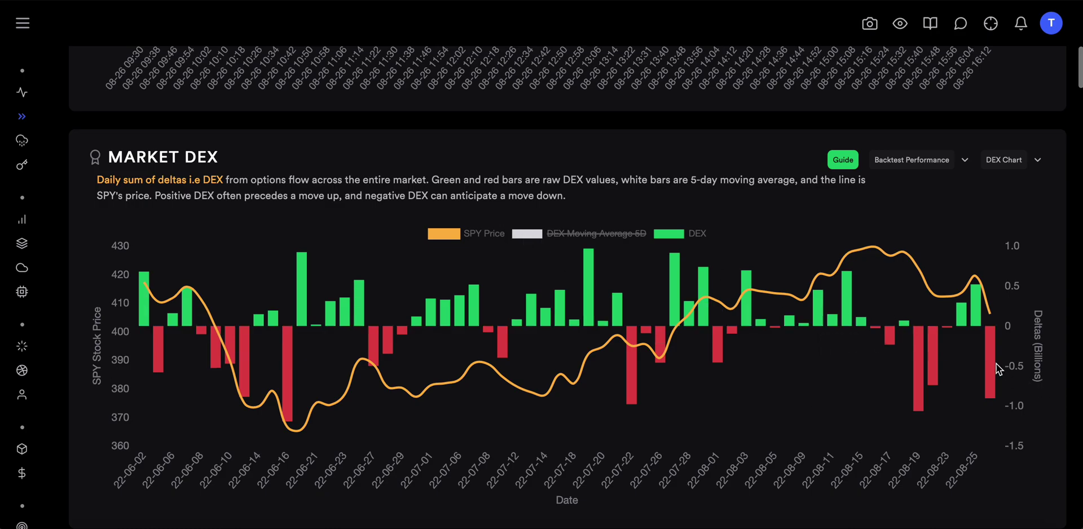
mouse_move(993, 367)
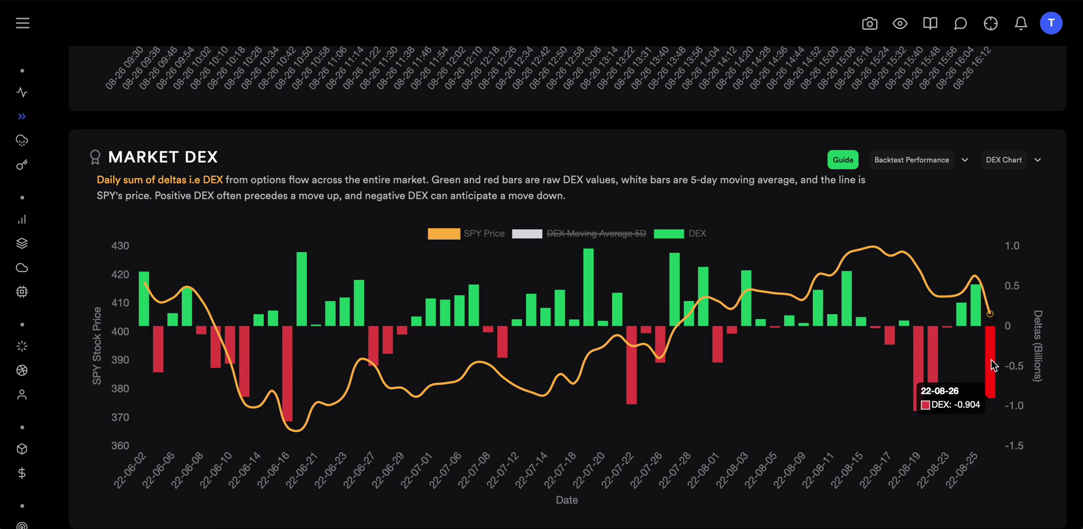
- Compare the 08-26 Market Net Flow chart with the preceding day's bar in the Market DEX chart
scroll(993, 366, "up", 8)
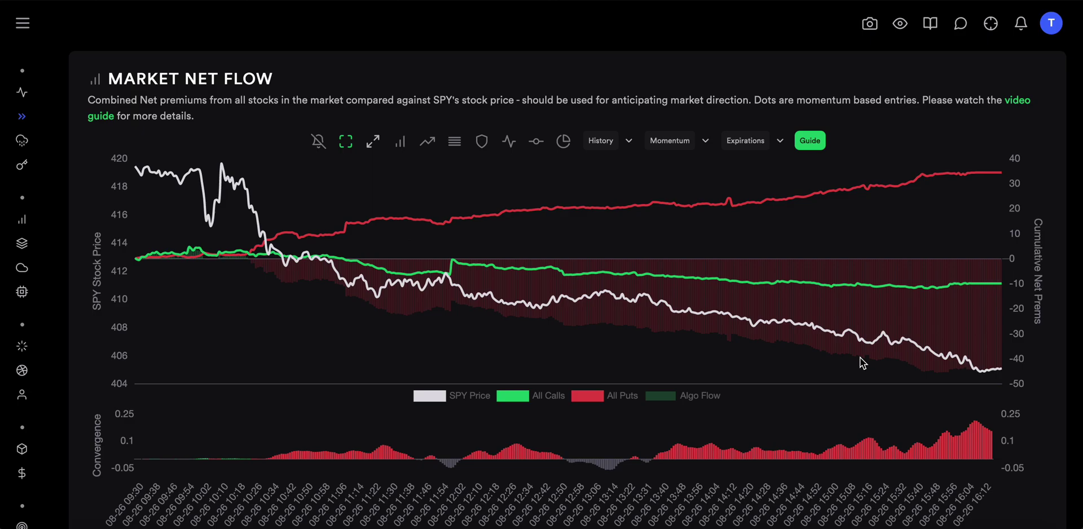
scroll(862, 363, "down", 6)
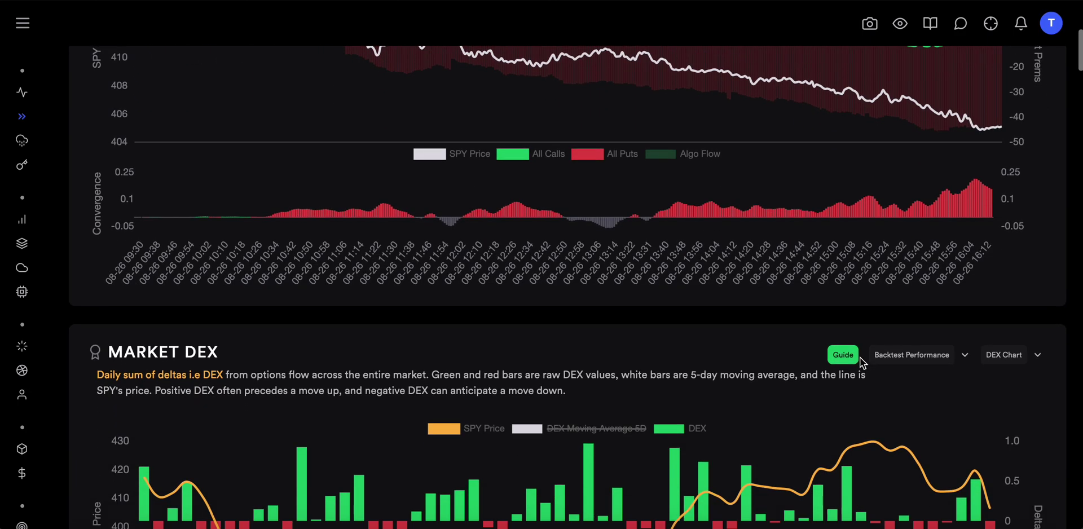
mouse_move(988, 429)
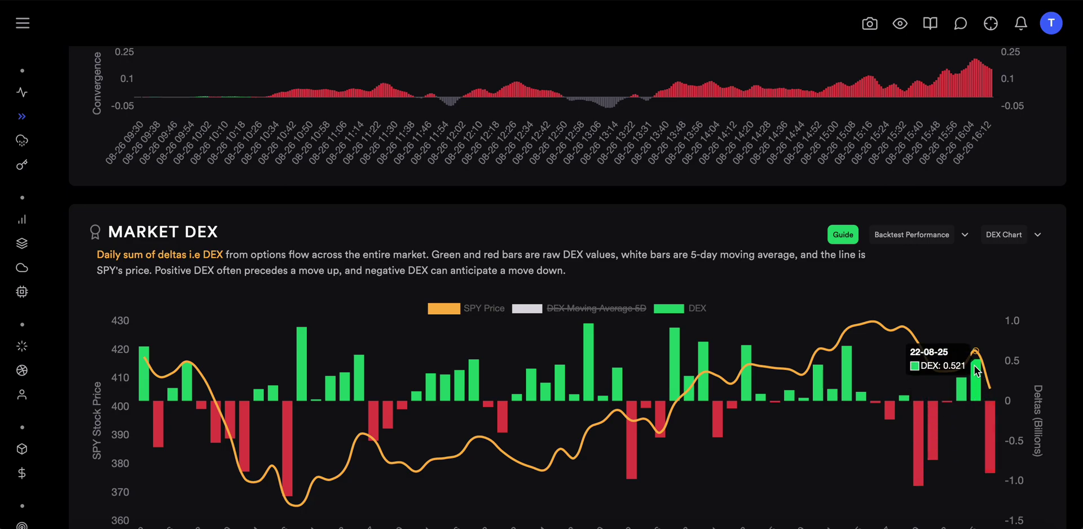
scroll(990, 388, "up", 7)
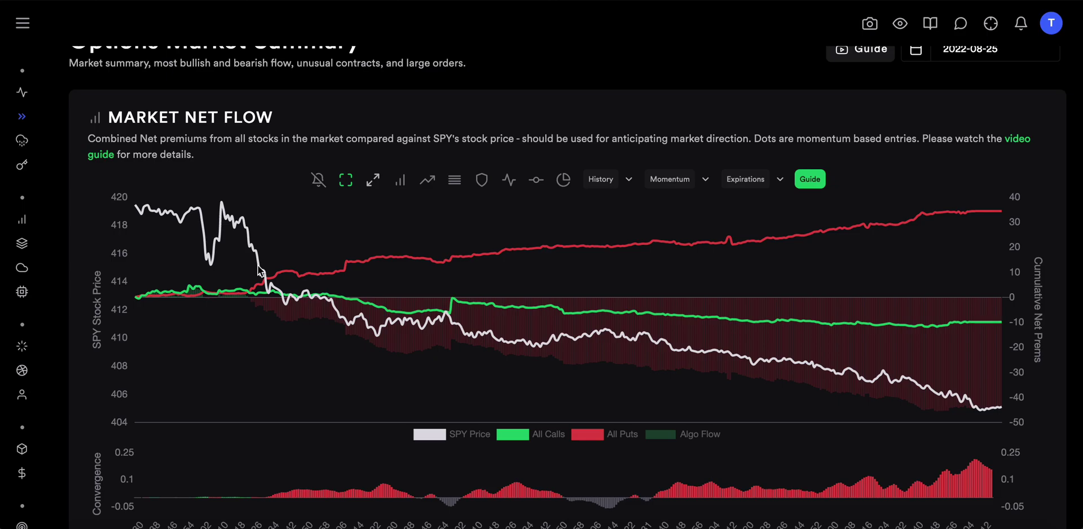
scroll(259, 272, "down", 7)
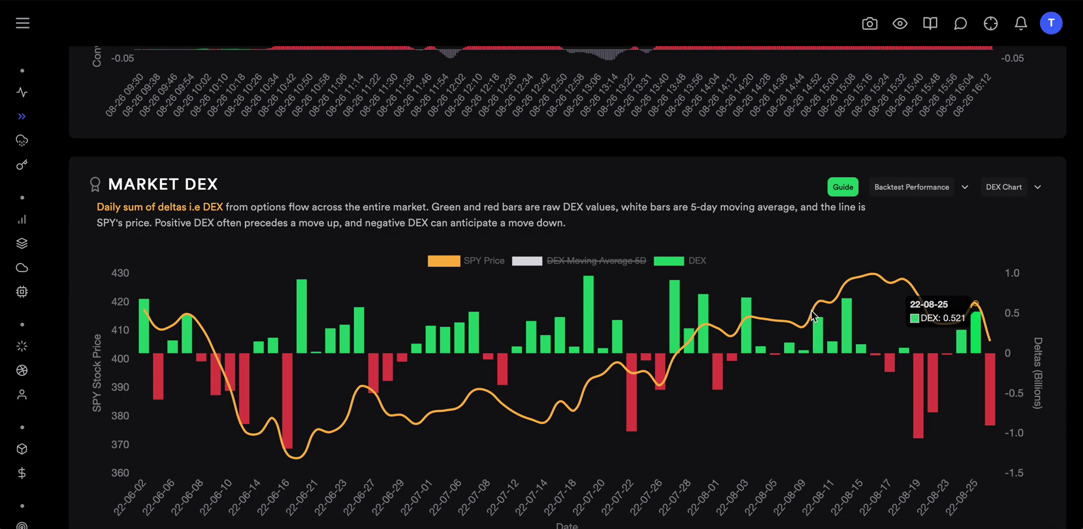
- Examine SPY's price against the call and put premiums in the 08-26 Market Net Flow chart alongside the daily Market DEX bars
scroll(647, 302, "up", 1)
scroll(648, 299, "up", 5)
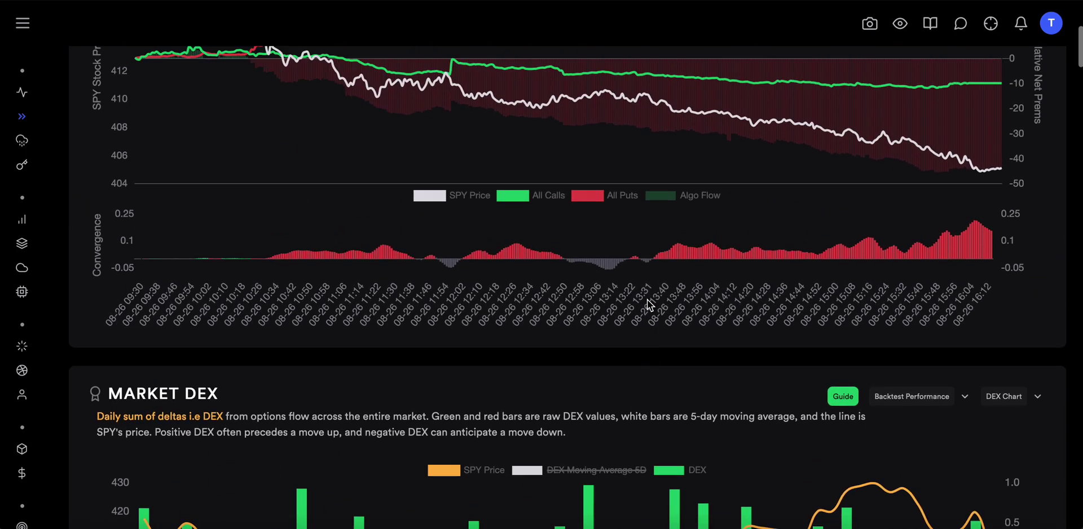
scroll(648, 299, "up", 1)
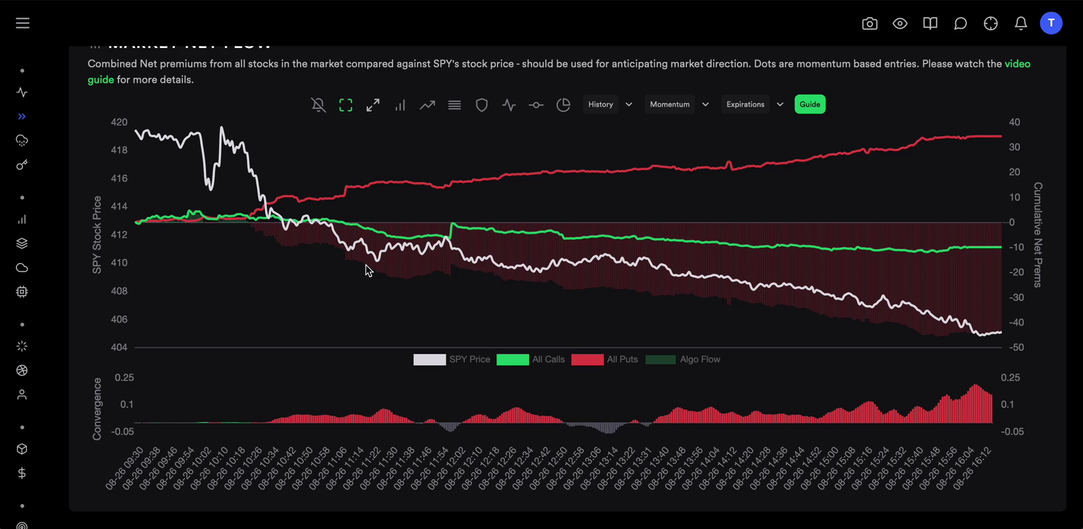
scroll(365, 265, "up", 1)
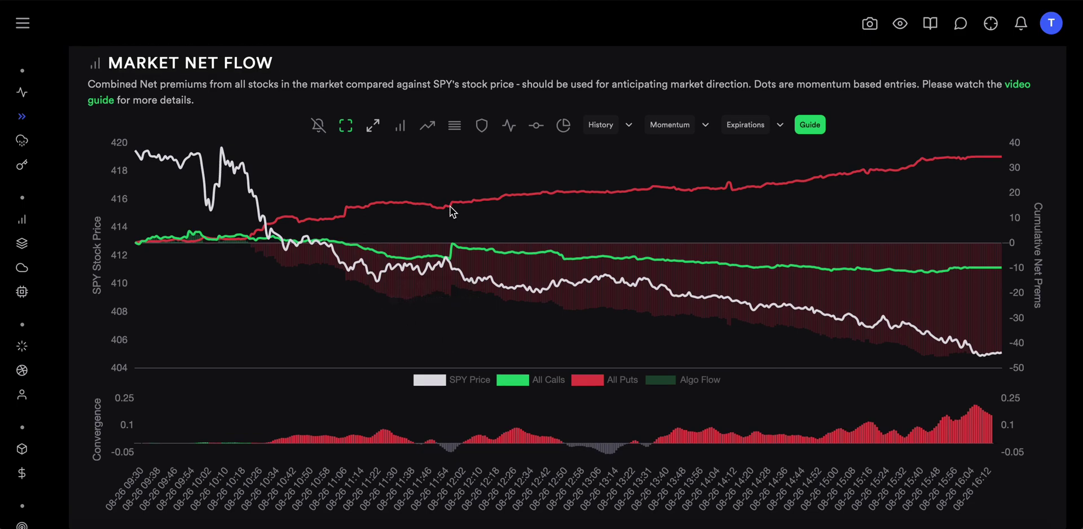
scroll(450, 207, "down", 5)
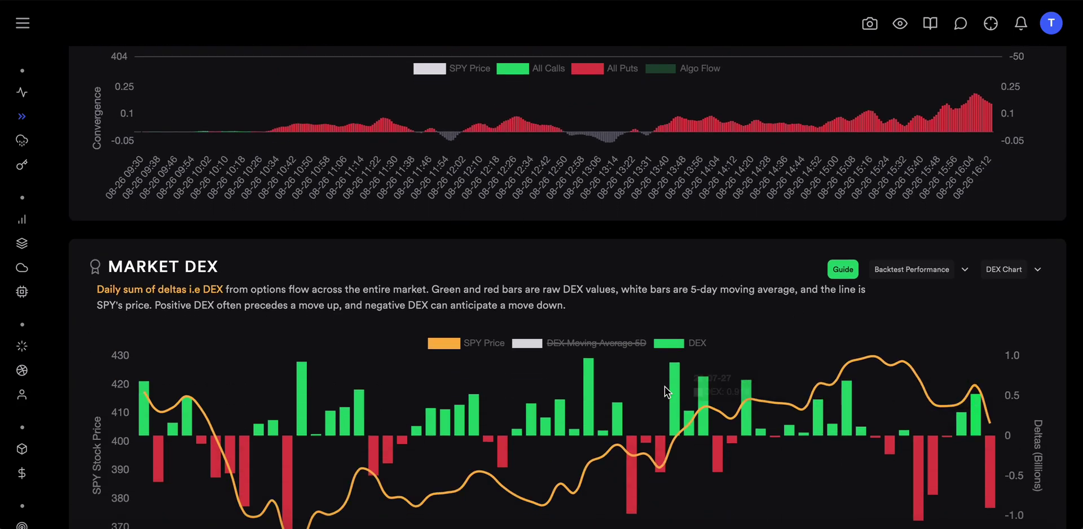
scroll(664, 387, "up", 5)
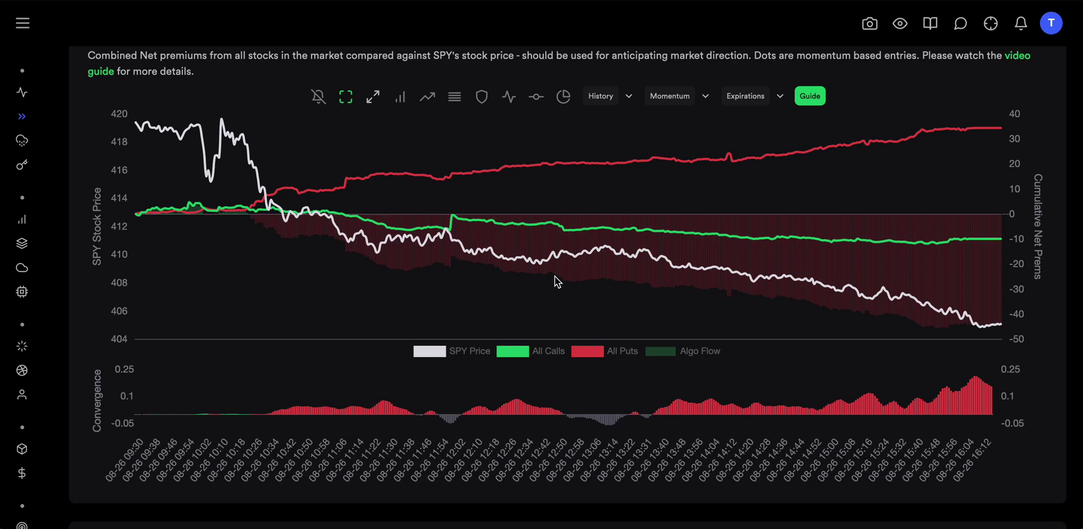
scroll(321, 185, "up", 1)
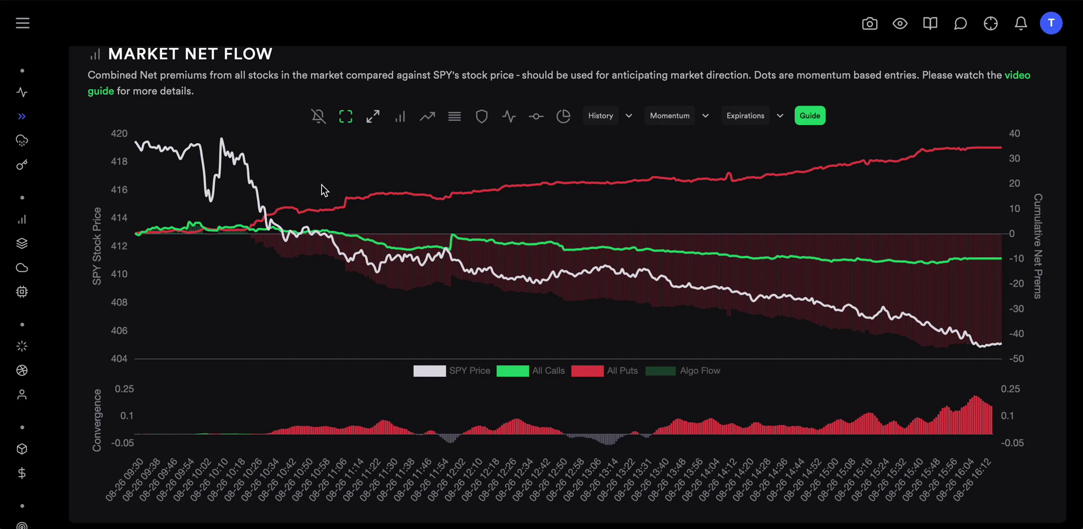
scroll(322, 185, "down", 5)
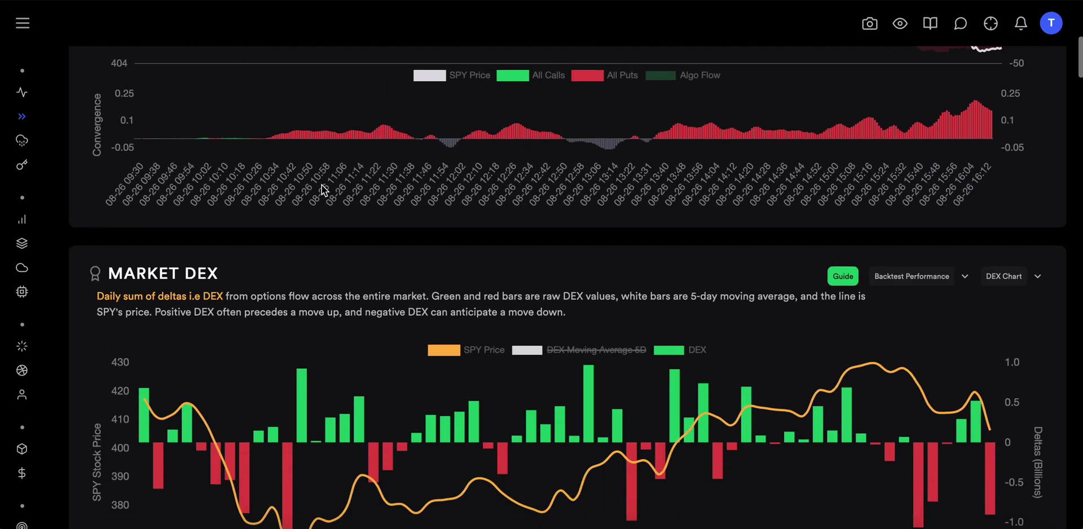
scroll(321, 185, "up", 5)
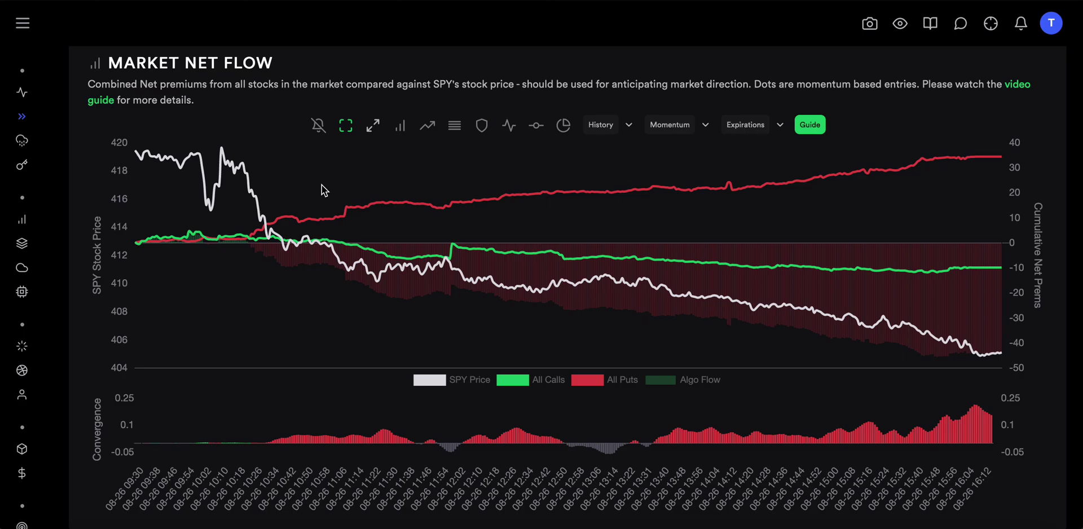
scroll(322, 190, "down", 1)
scroll(321, 191, "up", 1)
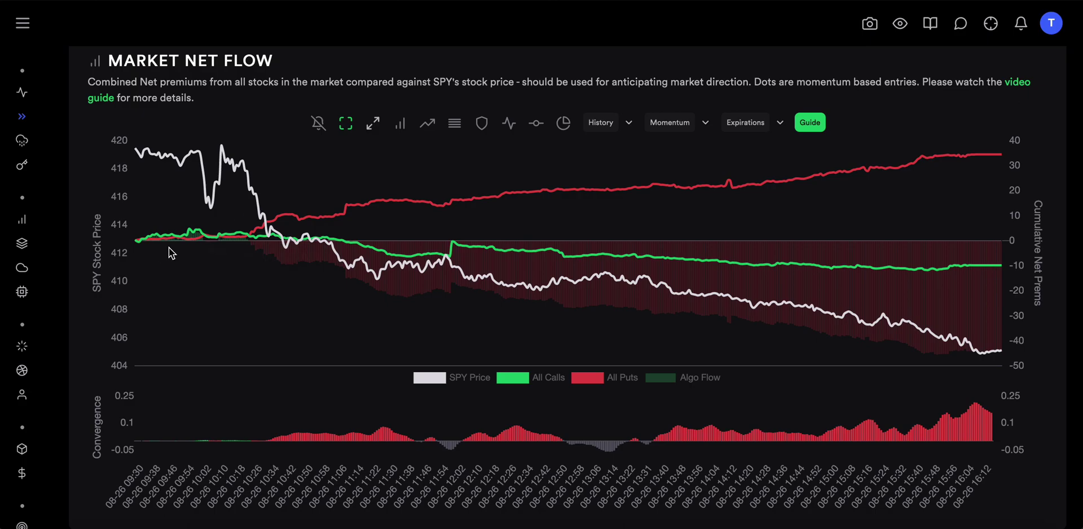
- Show the momentum bars and entry dots in the Market Net Flow chart, examine them, and return to the convergence view
mouse_move(247, 244)
left_click(537, 127)
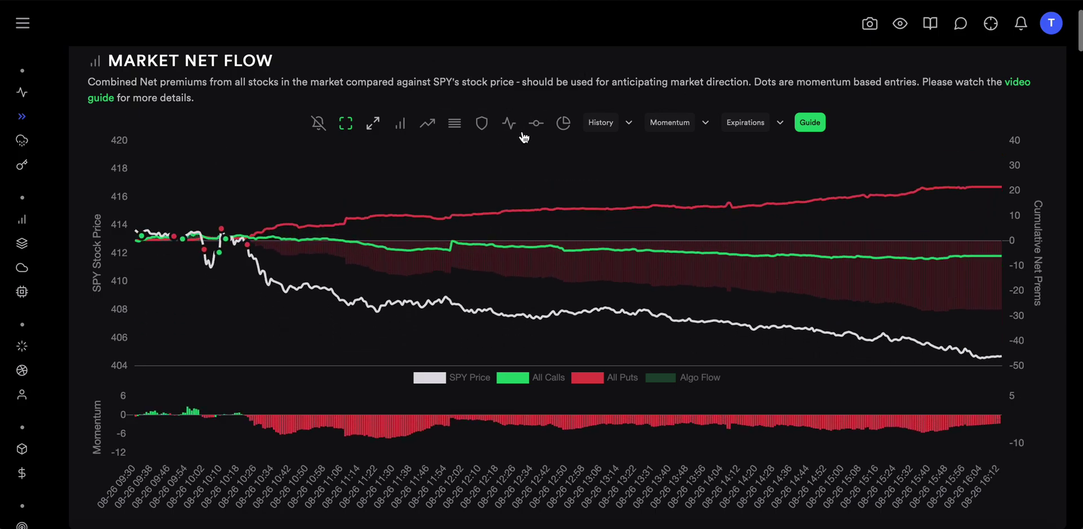
scroll(438, 237, "down", 5)
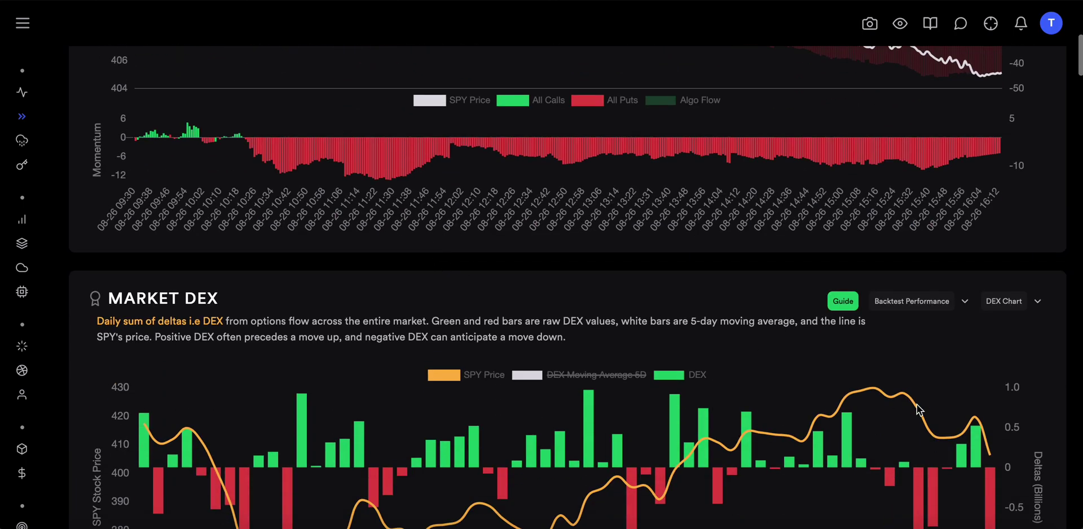
scroll(977, 446, "up", 3)
scroll(975, 442, "up", 1)
mouse_move(764, 433)
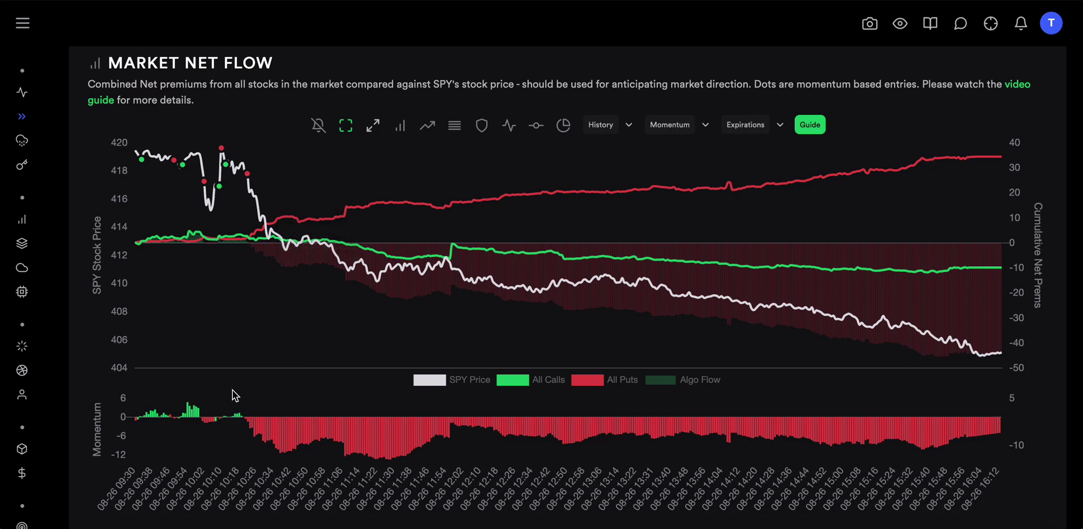
left_click(535, 134)
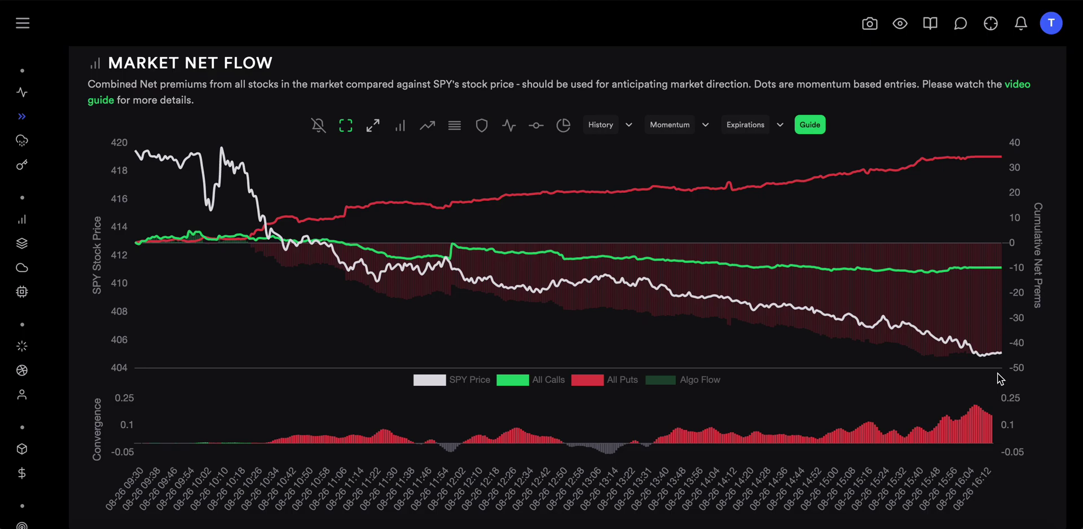
- Compare the latest Market DEX bars with the 08-26 net premium trend and convergence bars in the Market Net Flow chart
scroll(997, 374, "down", 7)
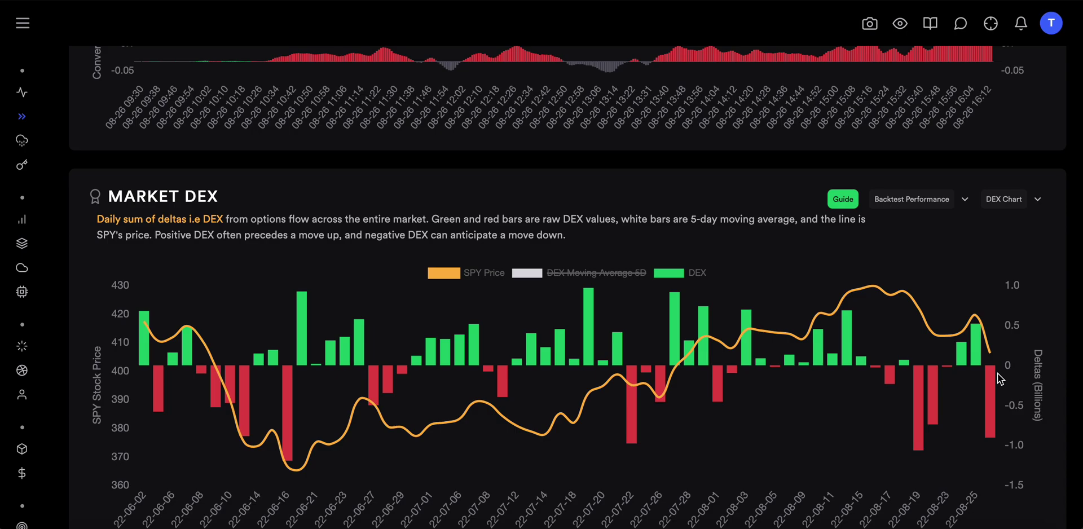
scroll(997, 373, "up", 10)
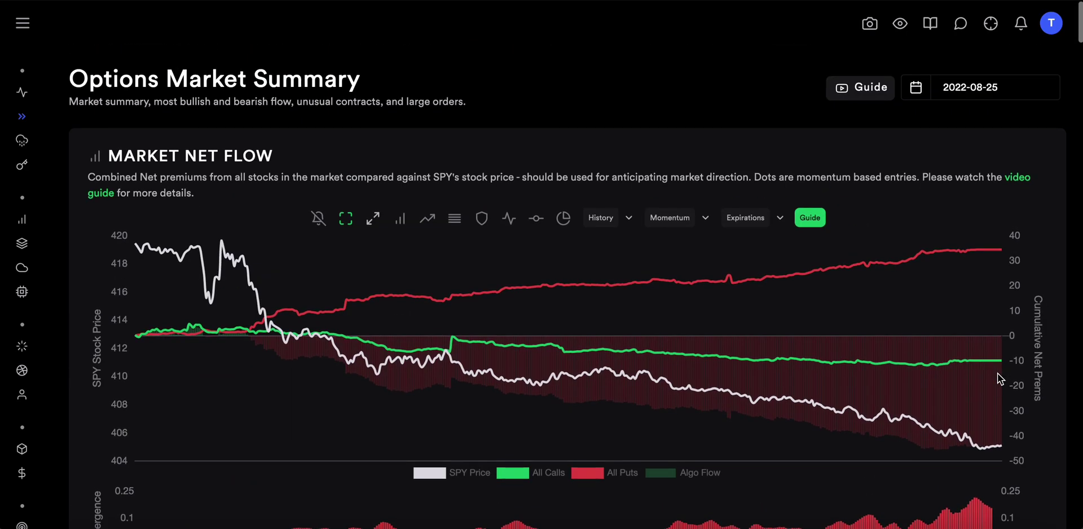
scroll(997, 373, "down", 6)
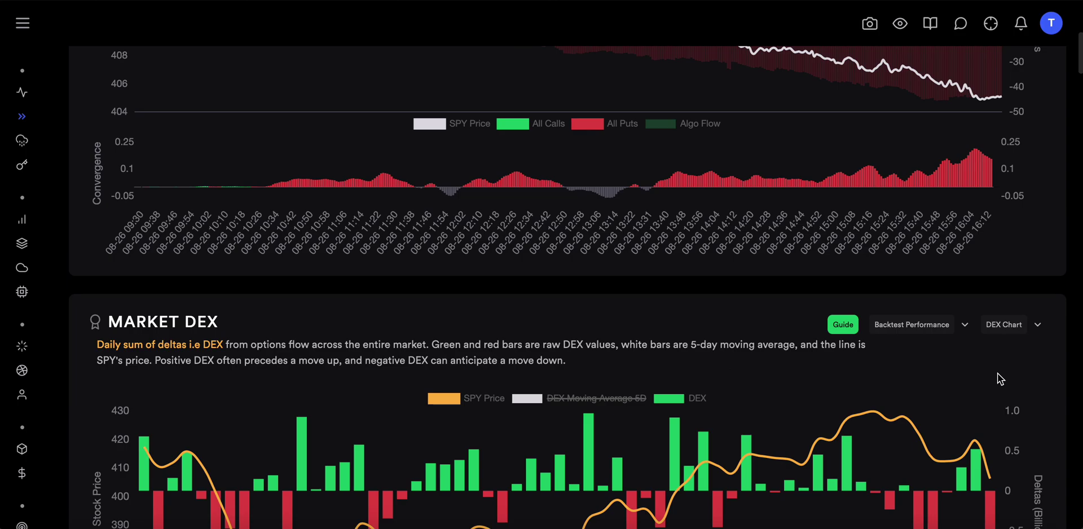
scroll(997, 373, "down", 3)
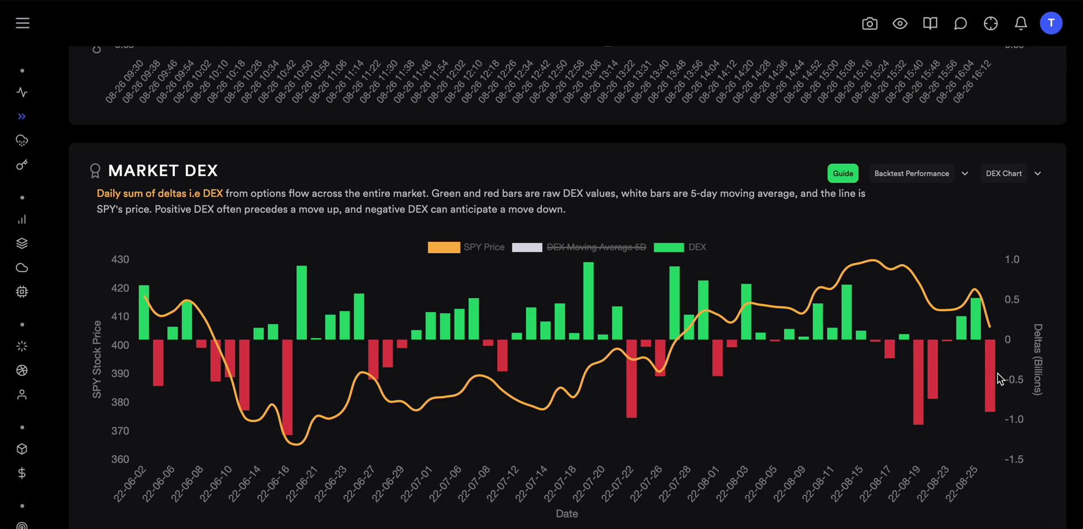
scroll(997, 373, "up", 7)
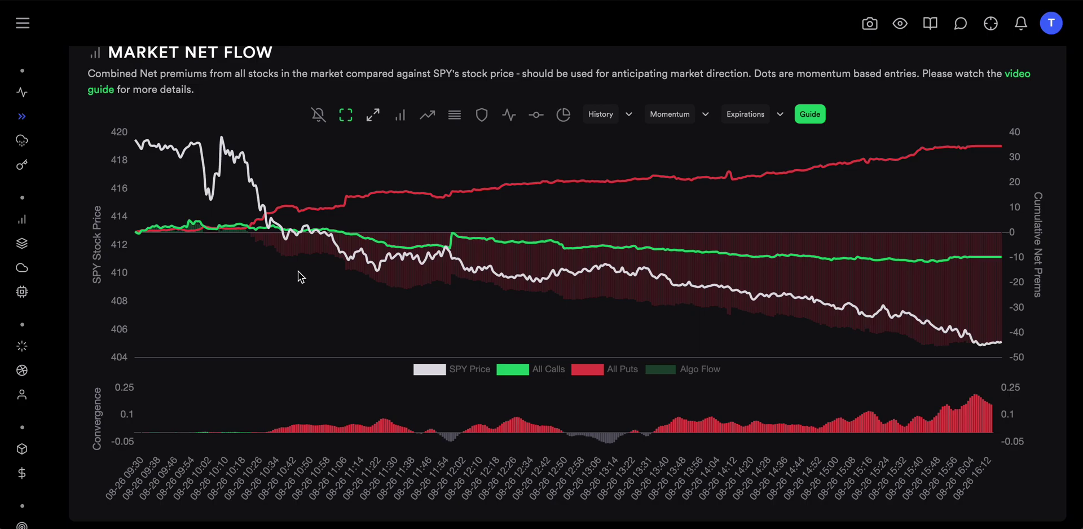
scroll(298, 271, "down", 7)
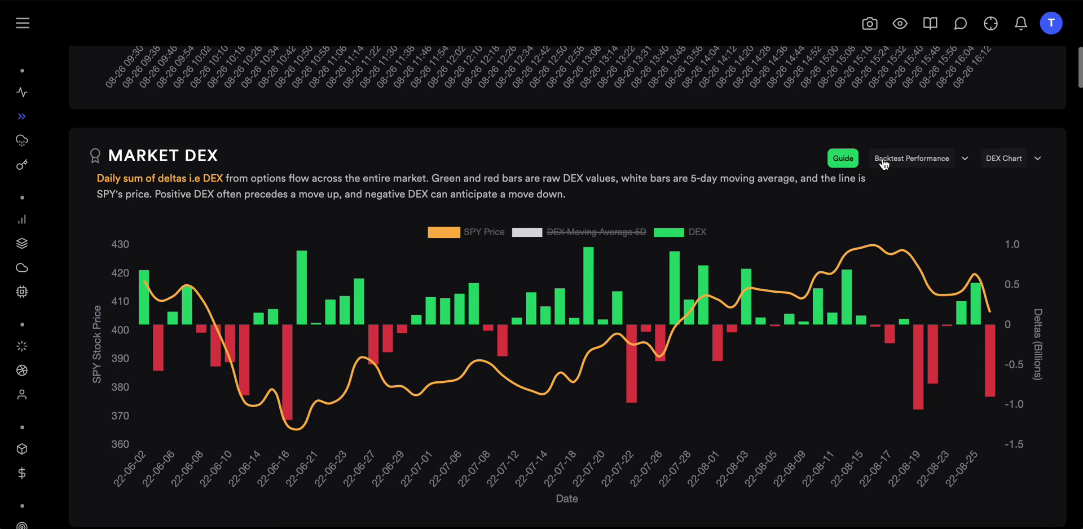
scroll(881, 154, "up", 5)
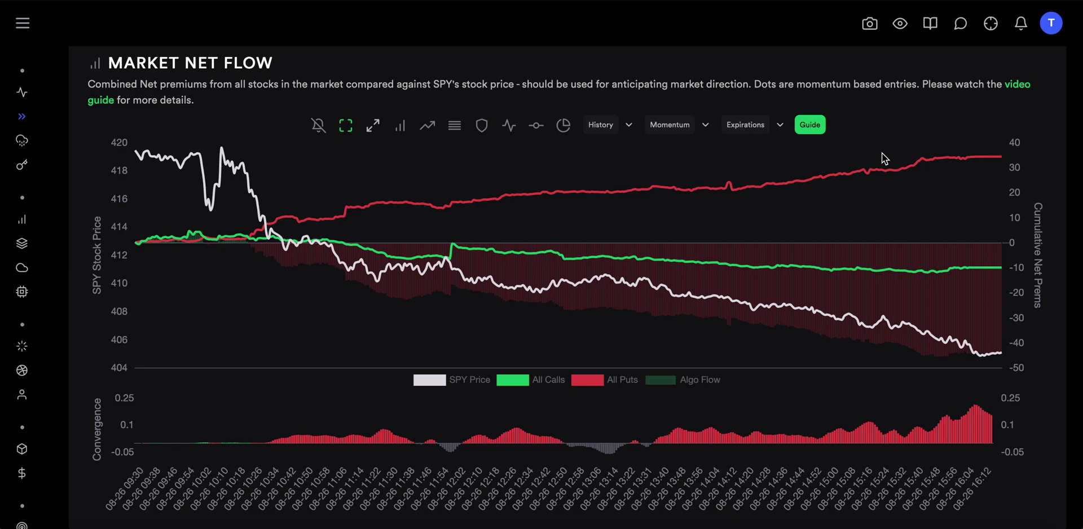
scroll(882, 154, "down", 6)
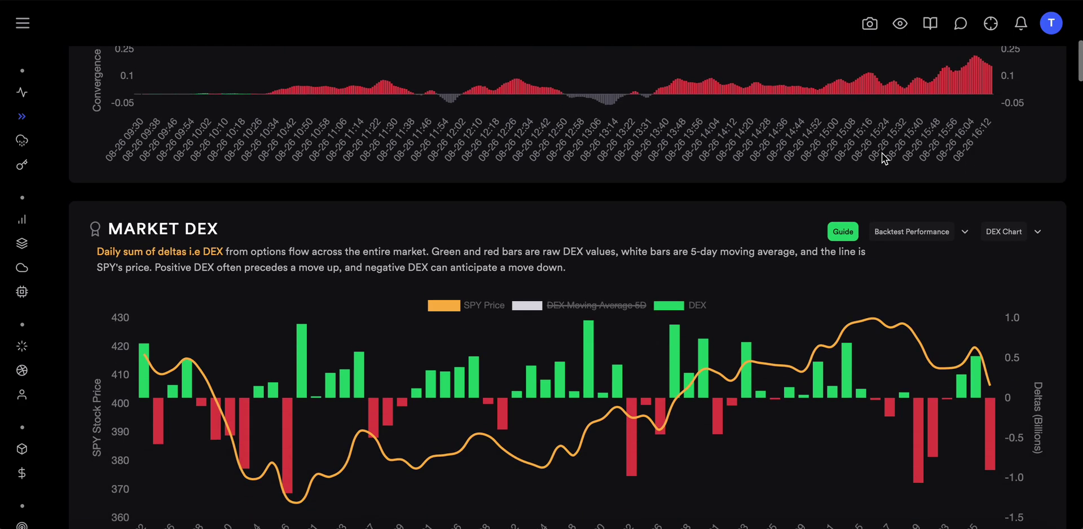
scroll(882, 153, "up", 5)
scroll(881, 153, "up", 1)
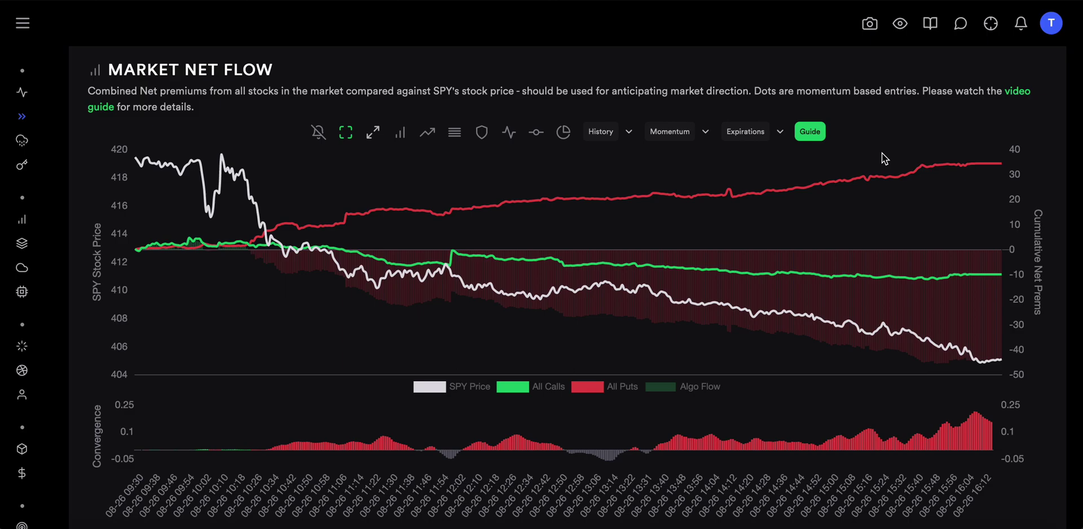
- Rerun the Market DEX backtest with 1-day forward returns and a 1% stoploss, and inspect its cumulative profits on 22-08-18
scroll(881, 153, "down", 6)
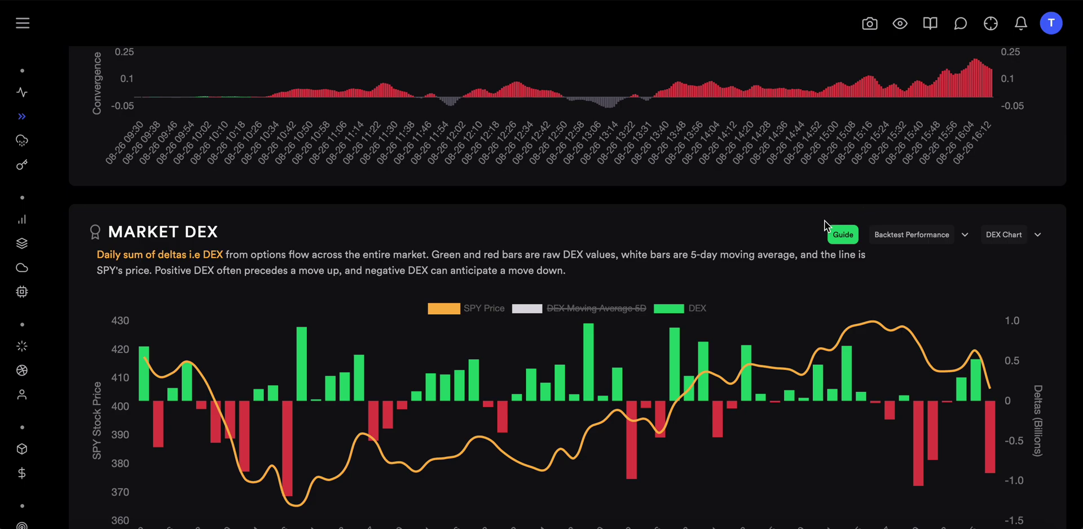
left_click(914, 236)
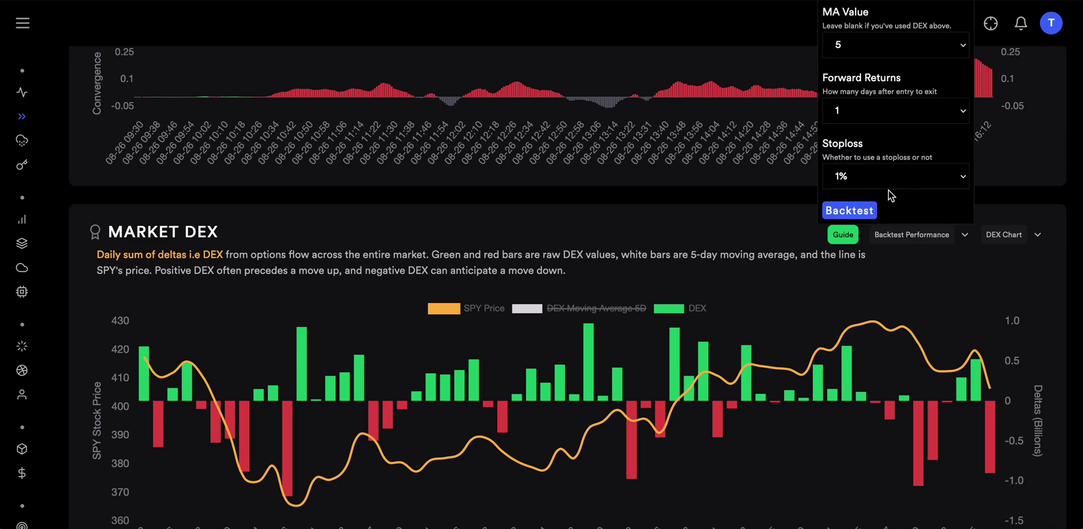
left_click(848, 210)
mouse_move(958, 338)
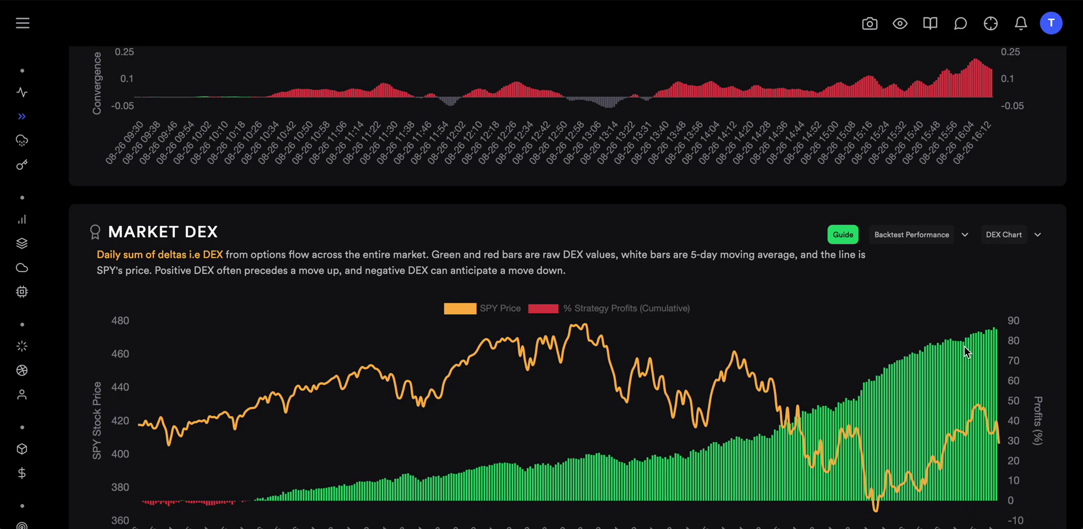
mouse_move(983, 352)
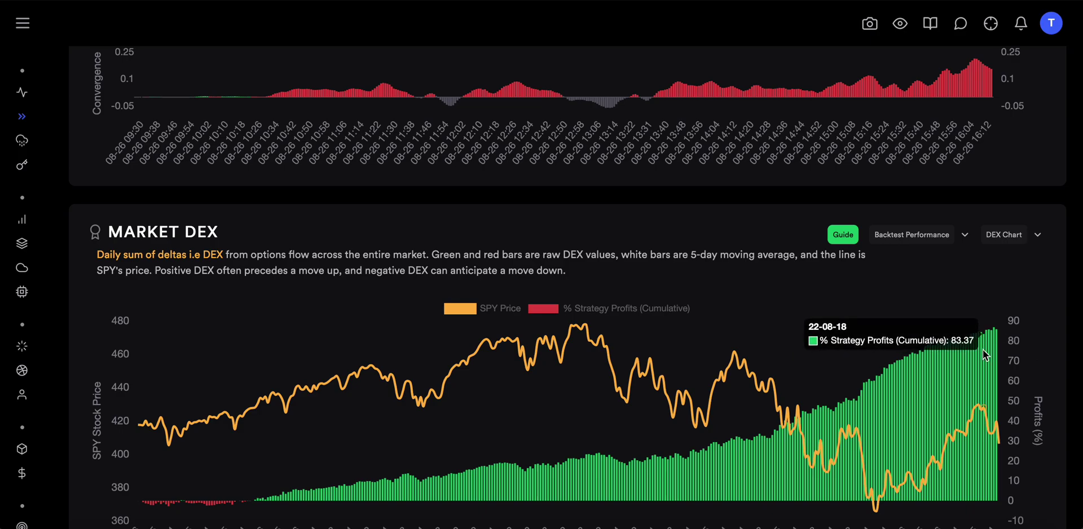